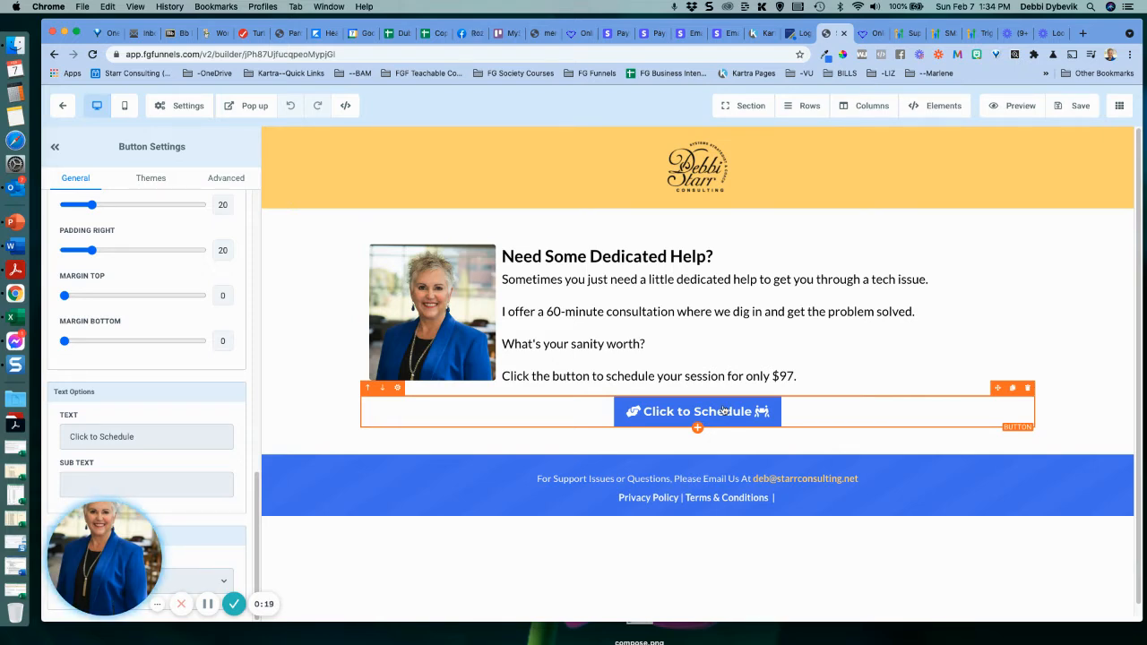
- Preview the page and test the scheduling popup with Feb 16, 2021 at 12:30 PM, then return to the builder without booking
click(1015, 107)
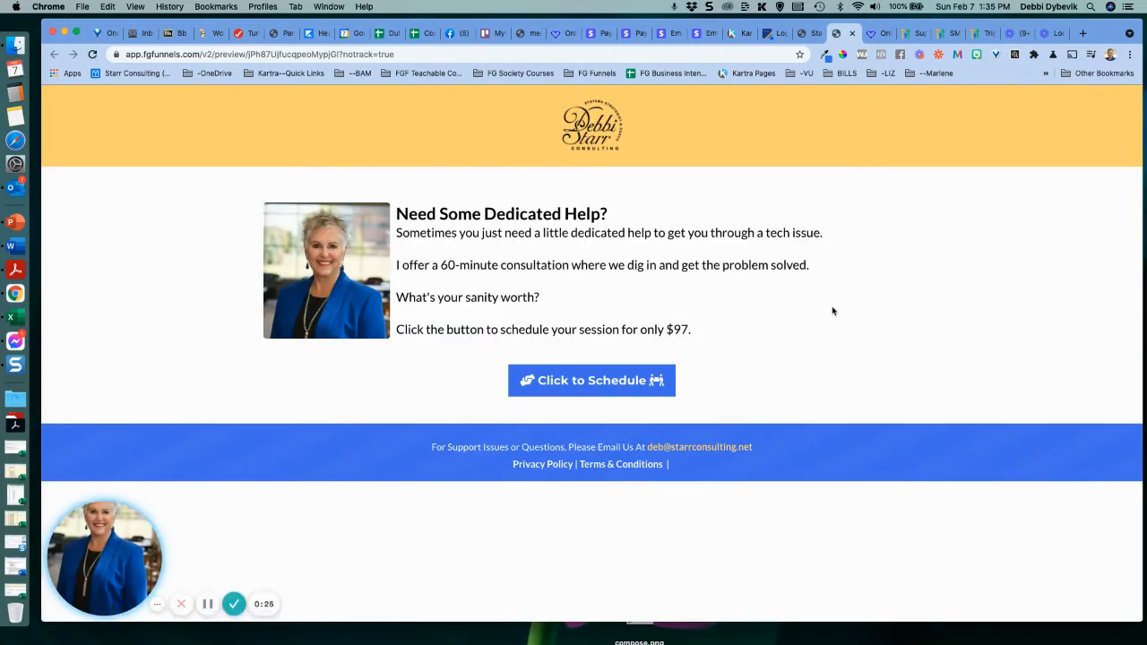
click(591, 382)
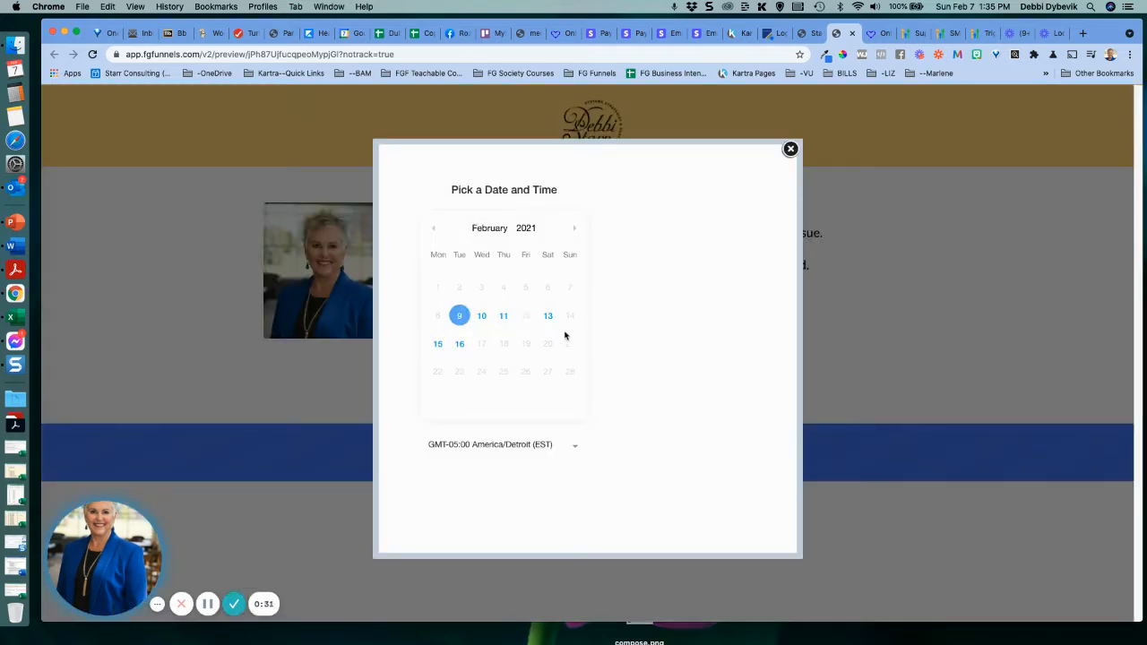
click(460, 345)
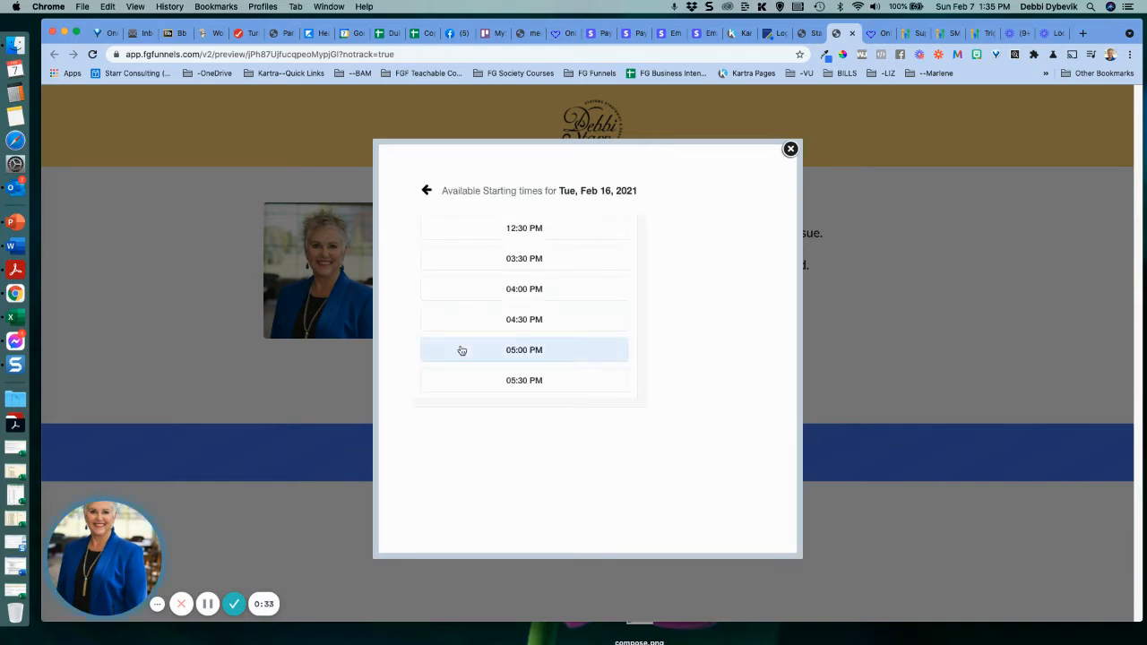
click(560, 231)
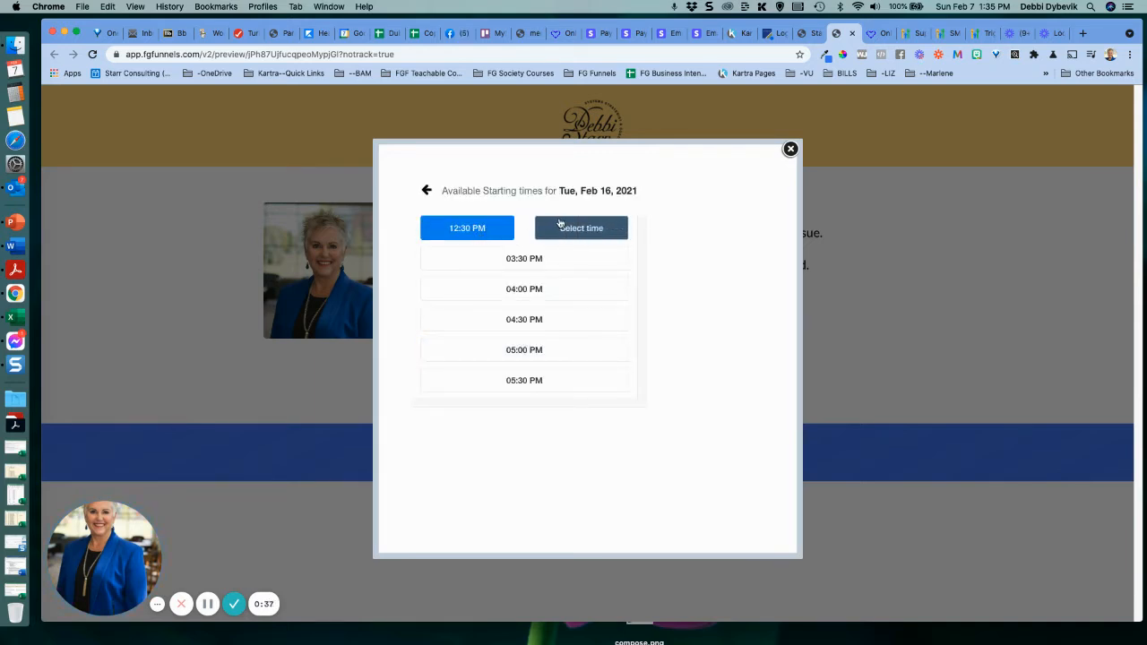
click(581, 228)
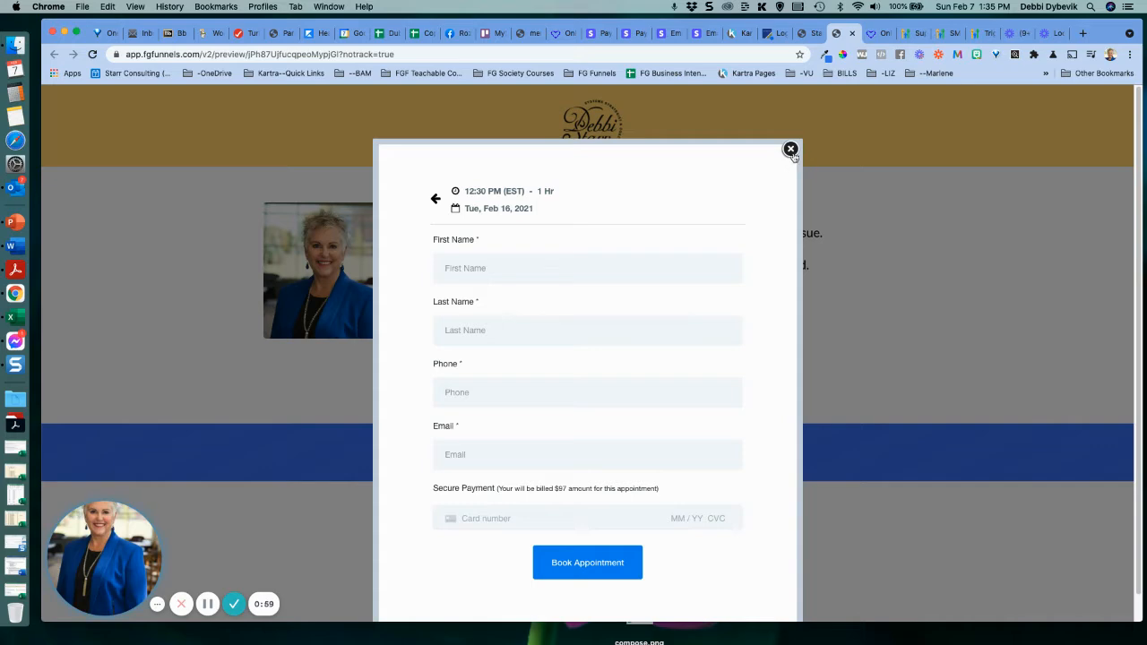
click(791, 149)
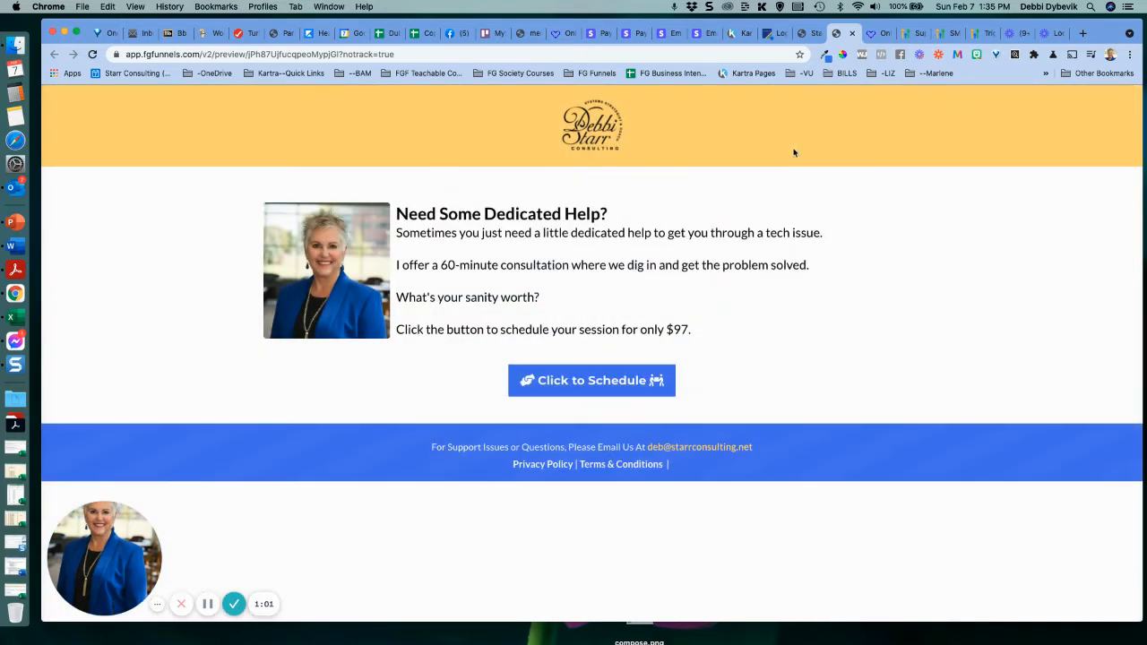
click(815, 32)
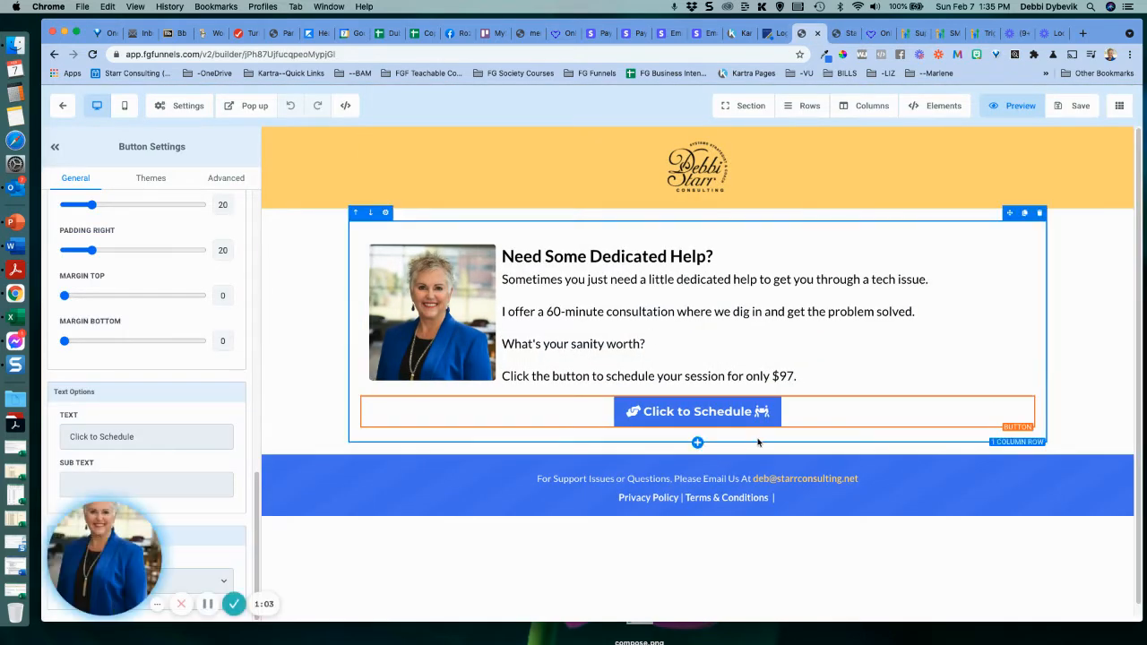
- Add a one-column row below the Click to Schedule button and insert a button element in it
click(698, 442)
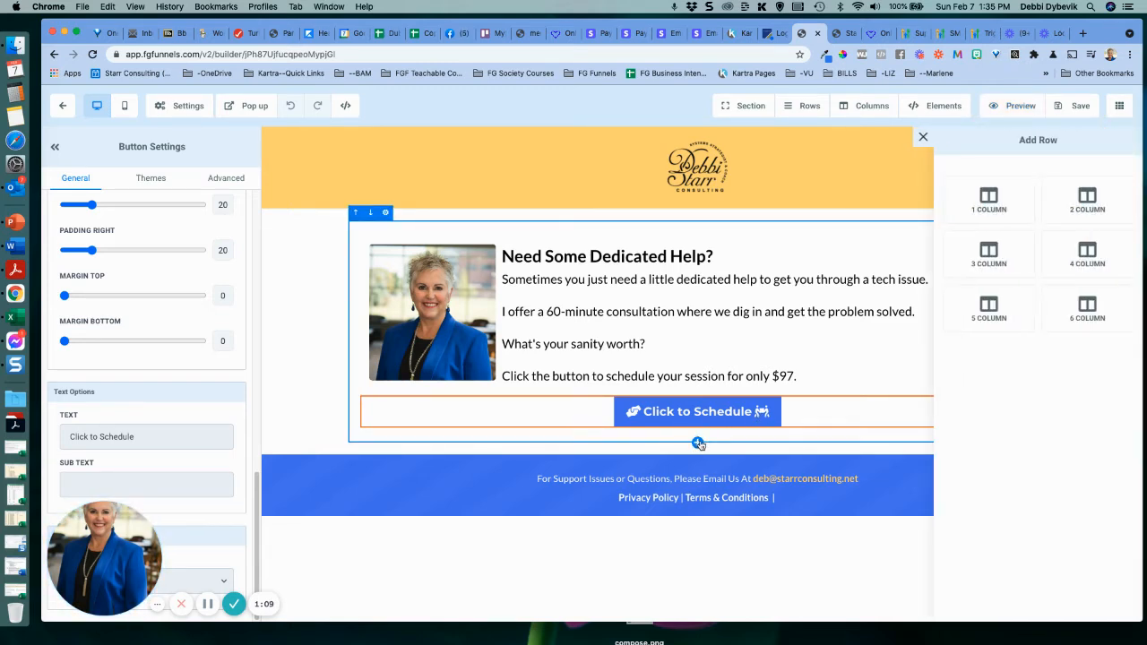
click(1003, 198)
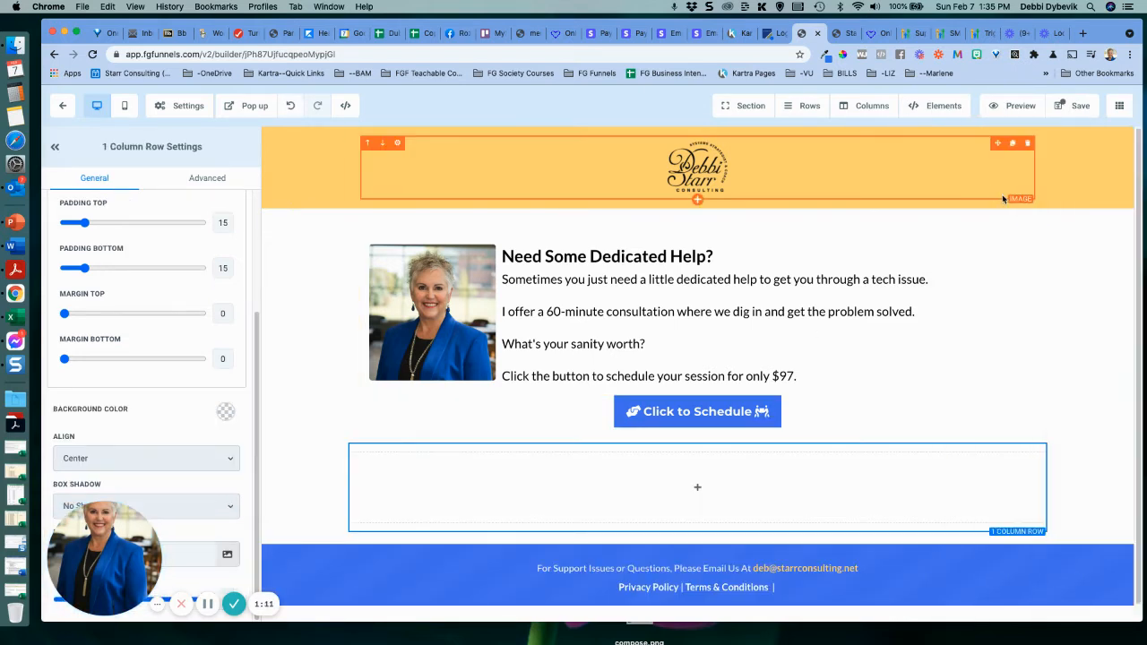
click(693, 488)
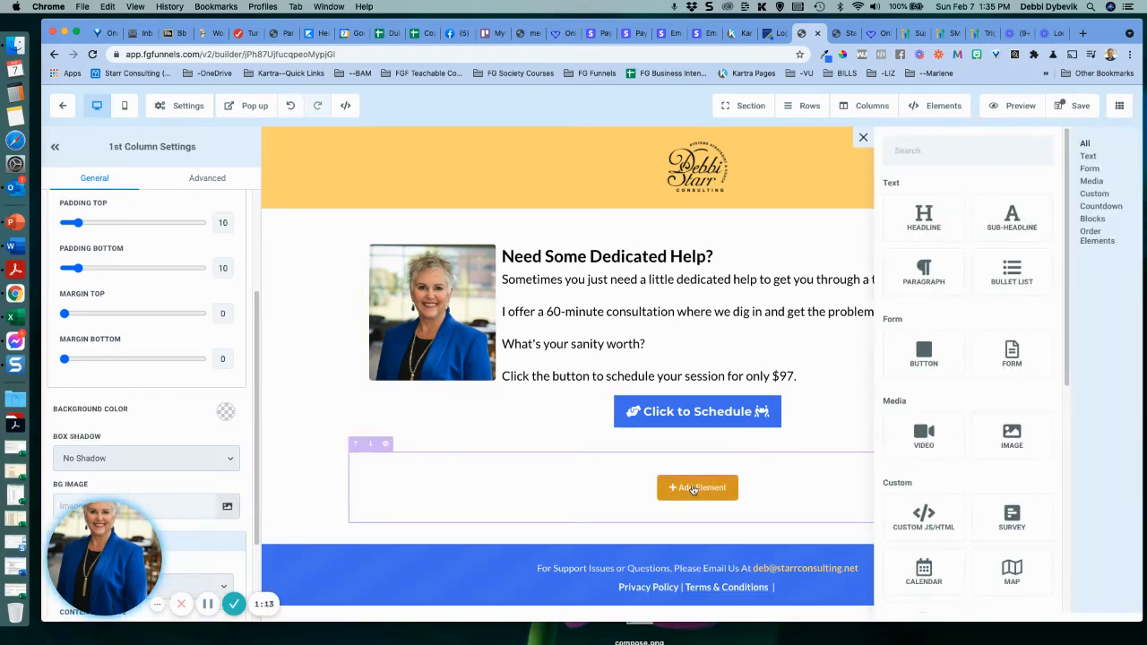
click(923, 354)
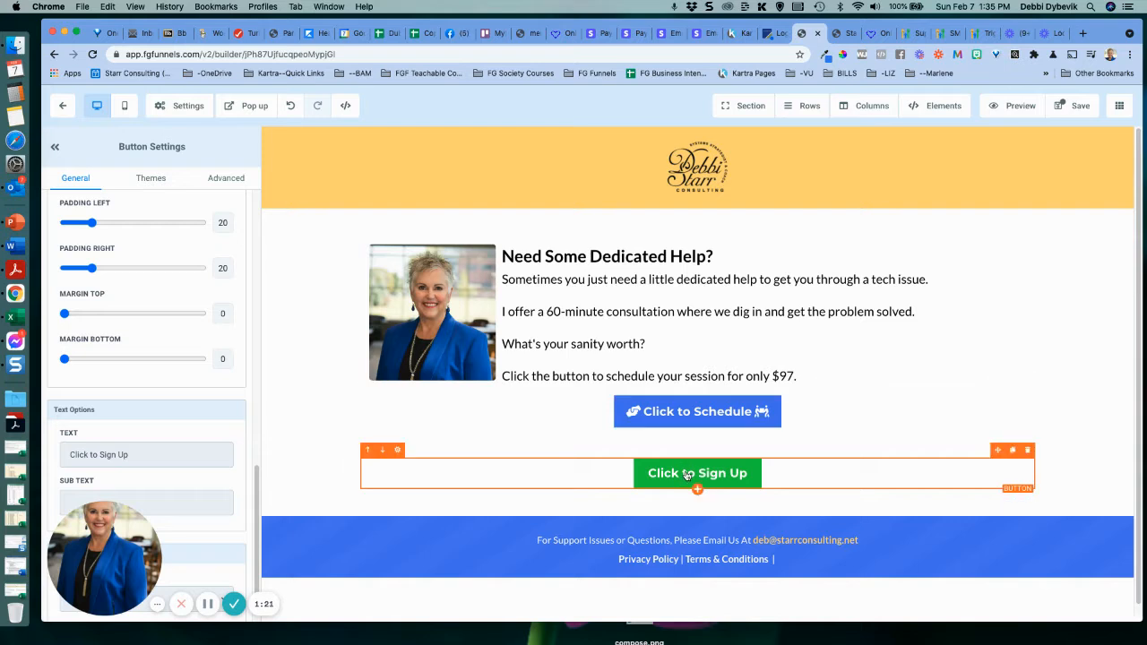
- Change the new green button's text to "TEST Button"
drag(81, 544, 949, 491)
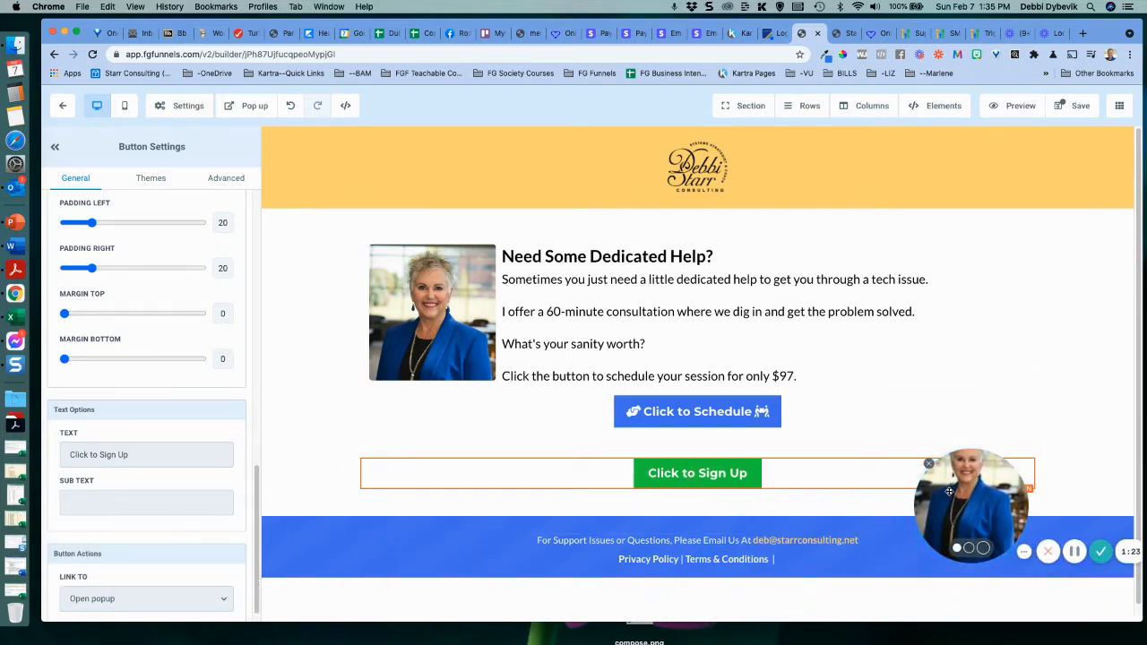
drag(152, 453, 46, 456)
text(TEST)
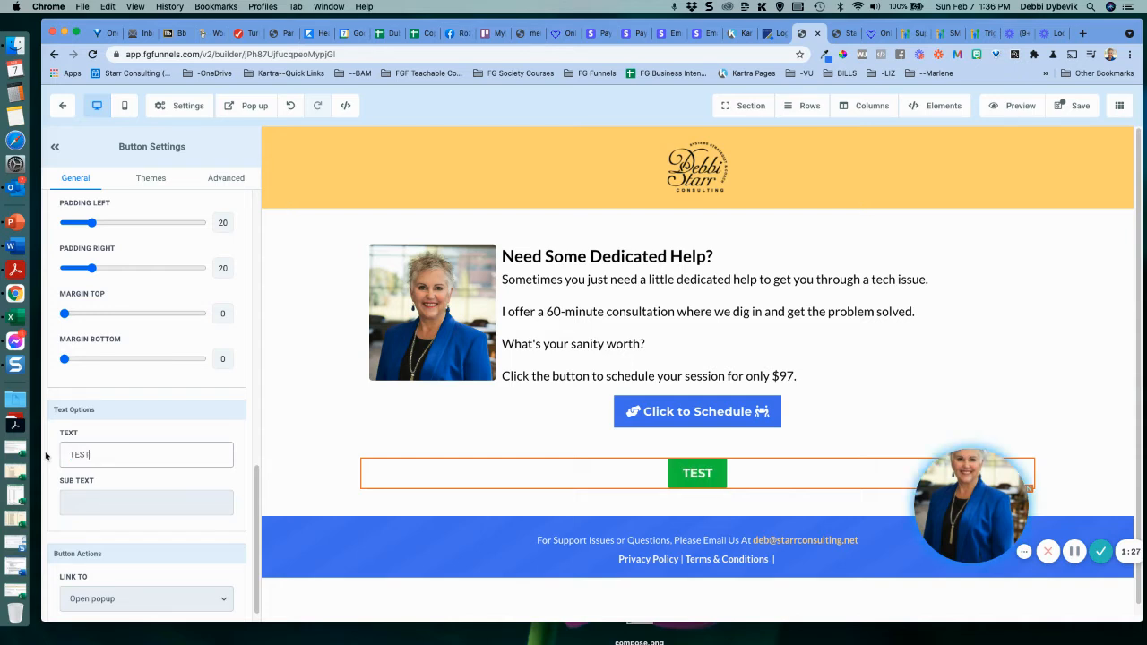
text( Button)
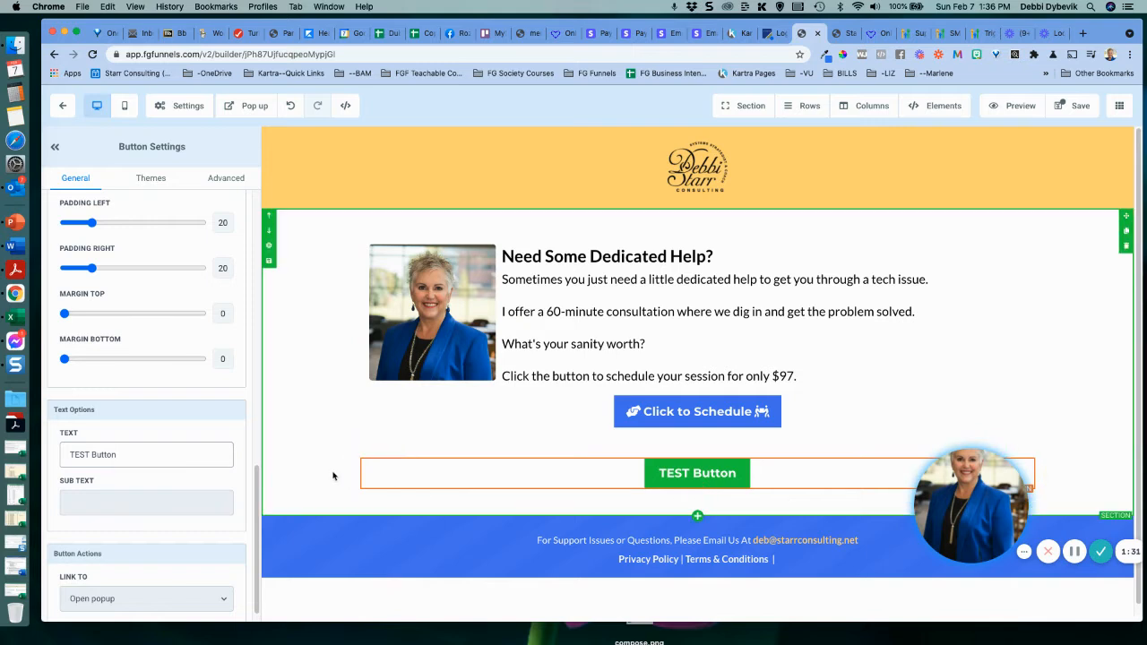
- Set the TEST Button's link action to Open popup and save the page
scroll(333, 476, down, 1)
scroll(158, 526, down, 1)
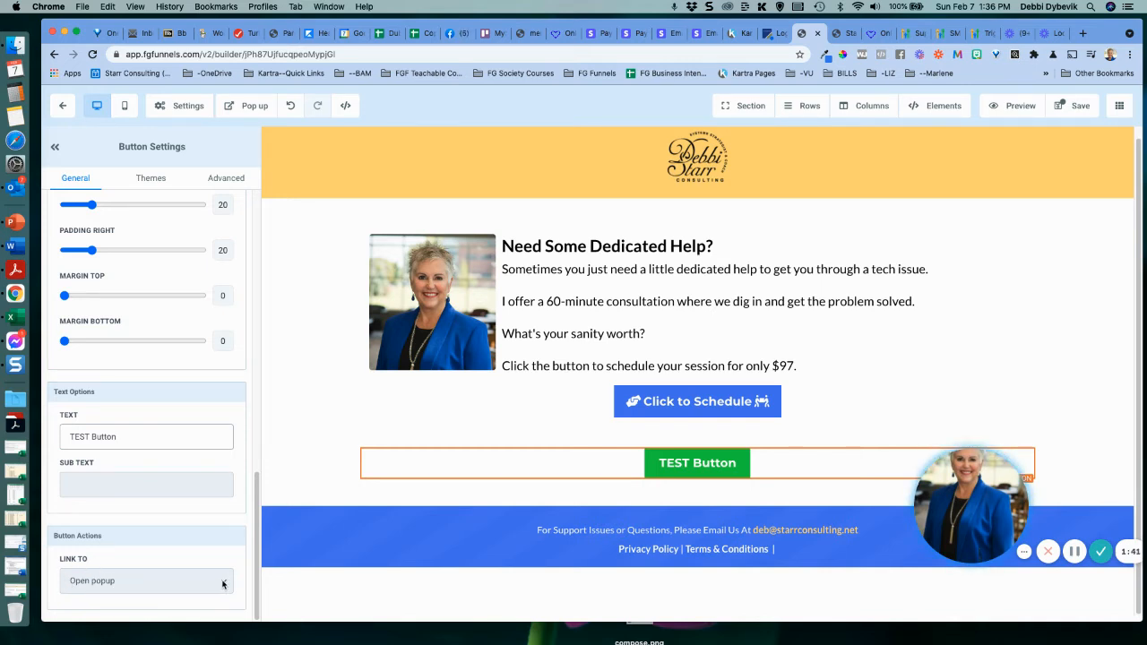
click(105, 583)
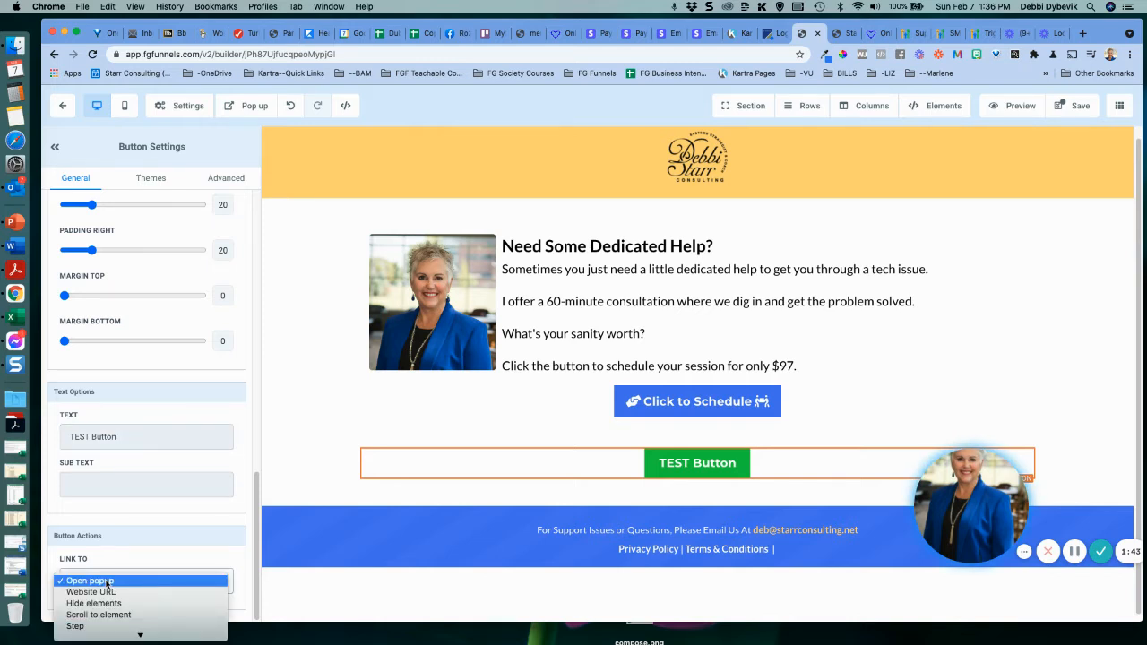
click(106, 584)
click(106, 582)
click(106, 583)
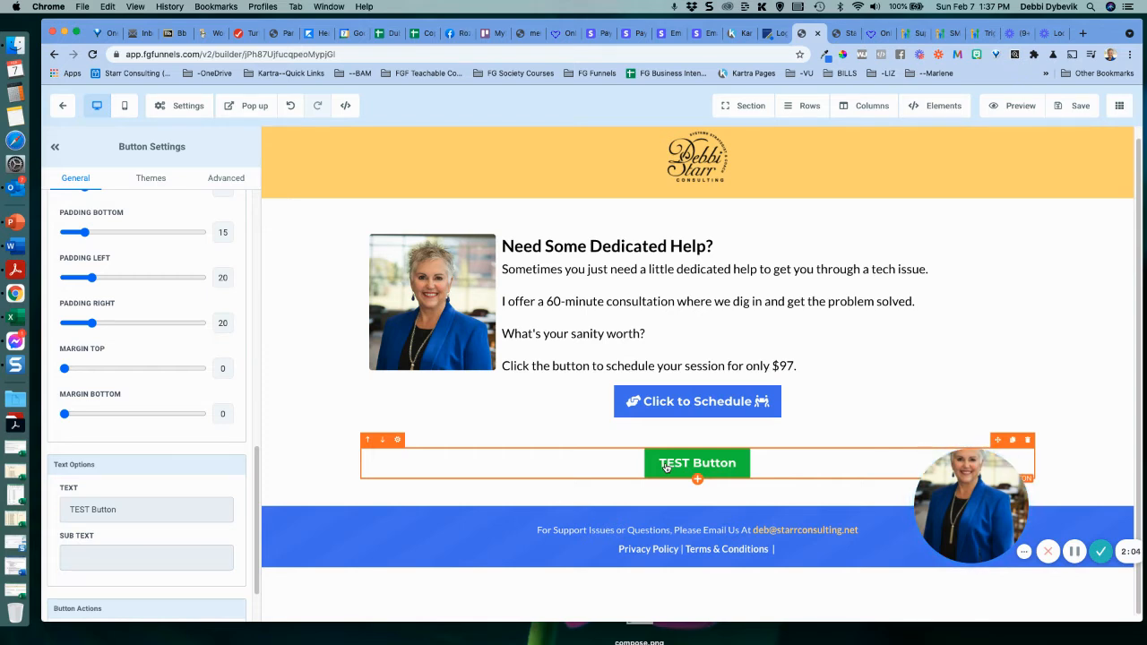
click(1073, 112)
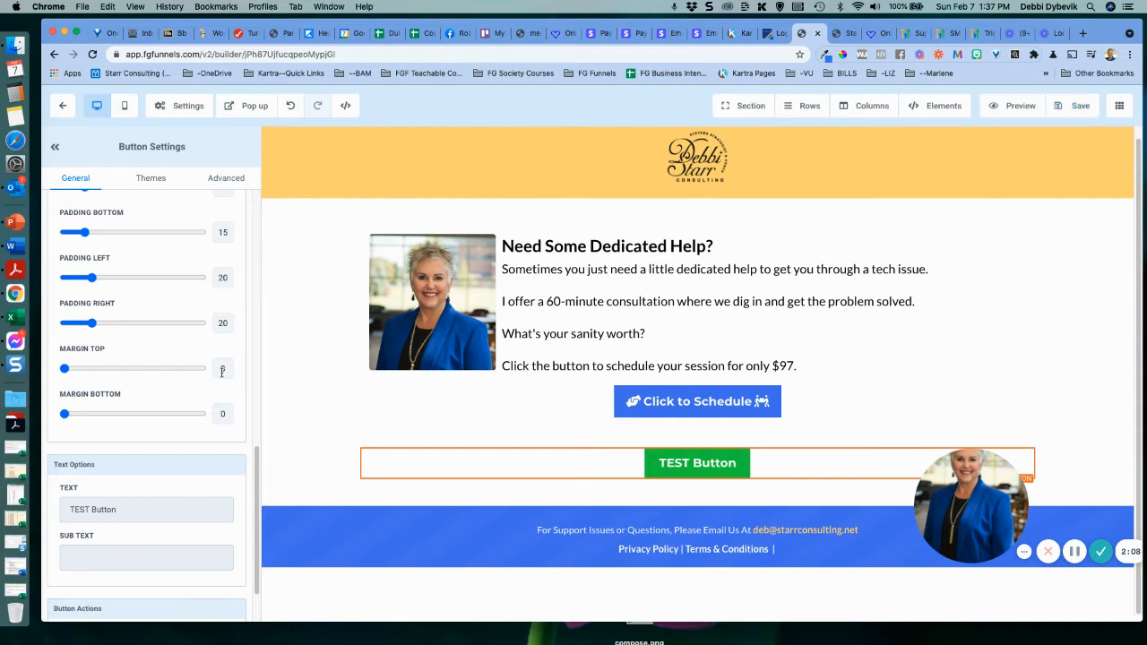
- Leave the page builder and open the account's calendar settings
click(61, 108)
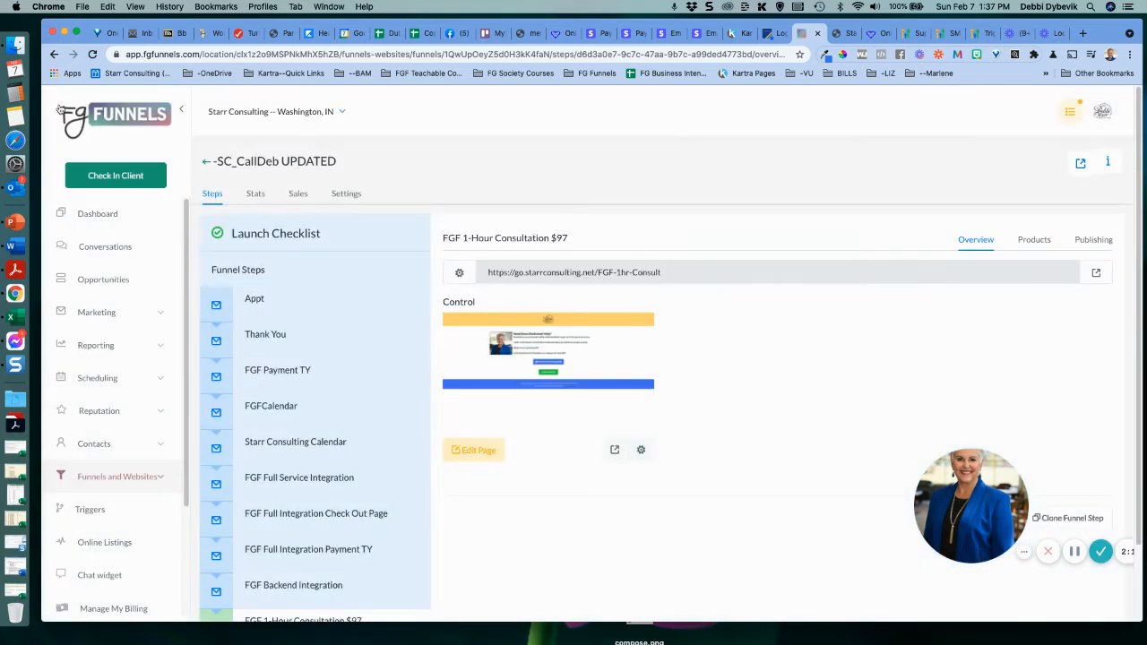
scroll(103, 448, down, 3)
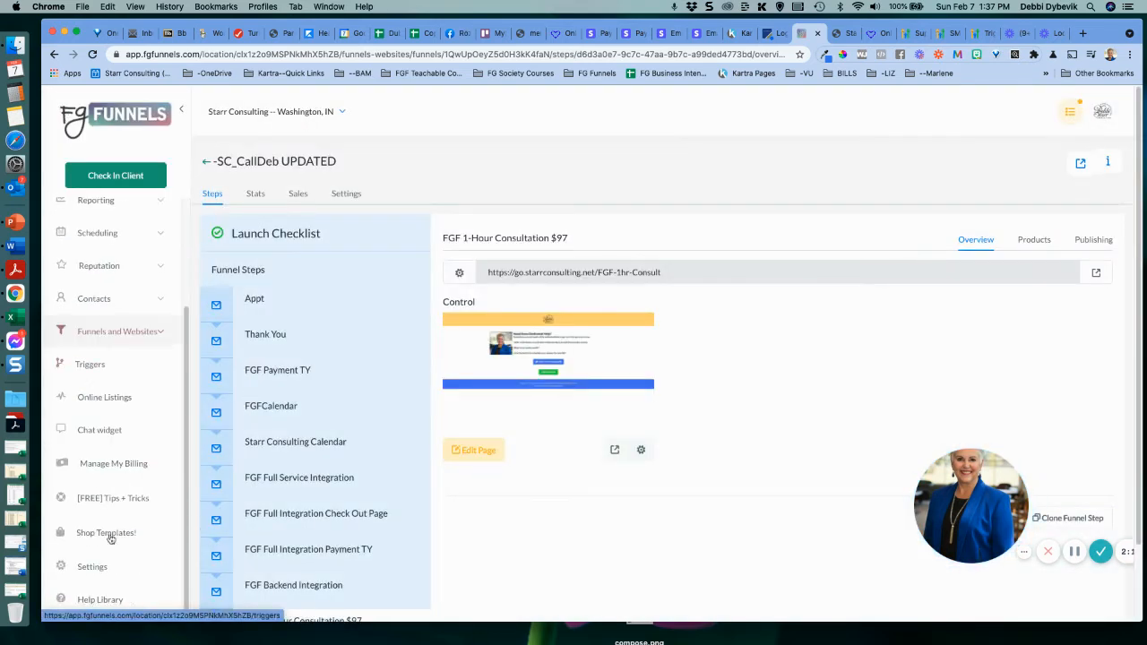
click(92, 567)
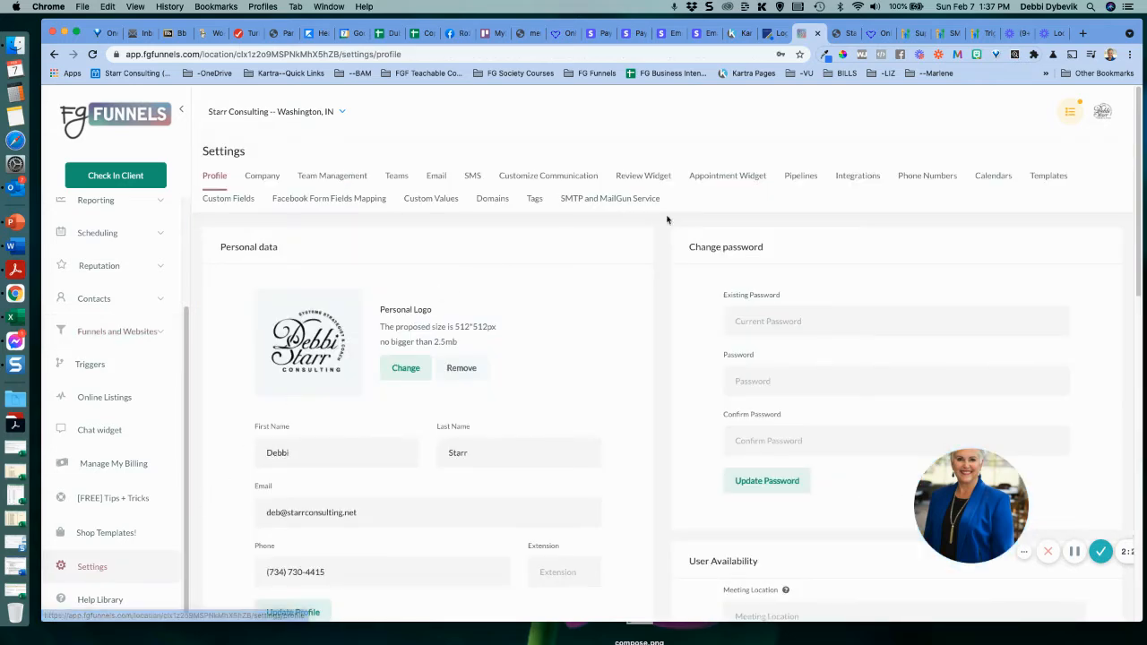
click(994, 179)
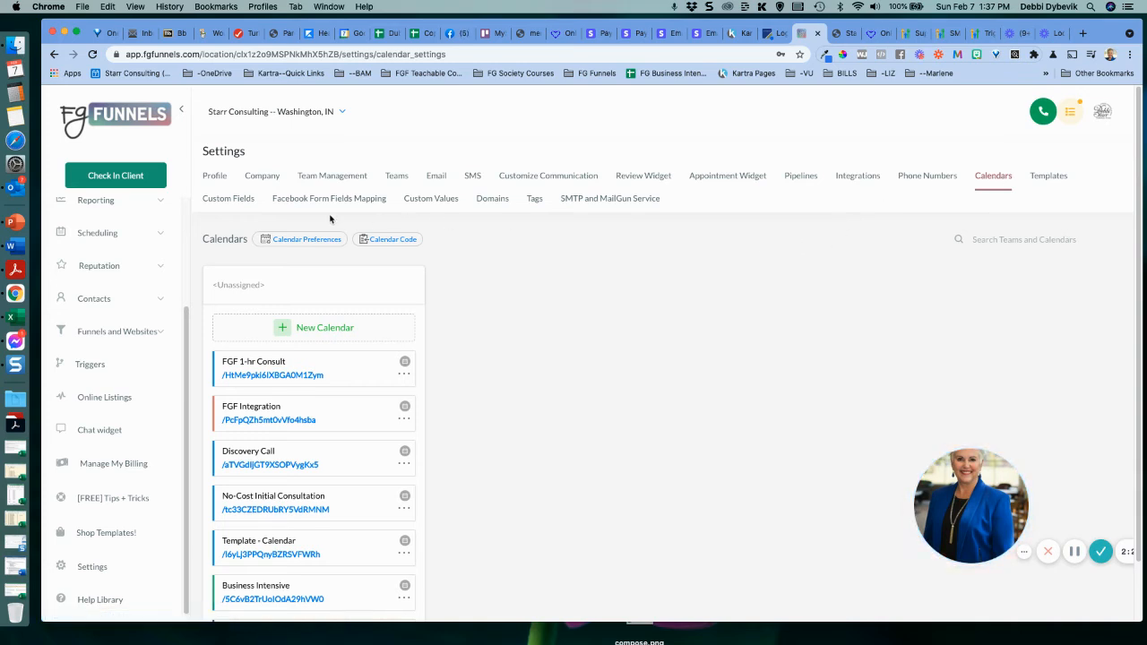
- Copy the embed code for the FGF 1-hr Consult calendar
click(393, 242)
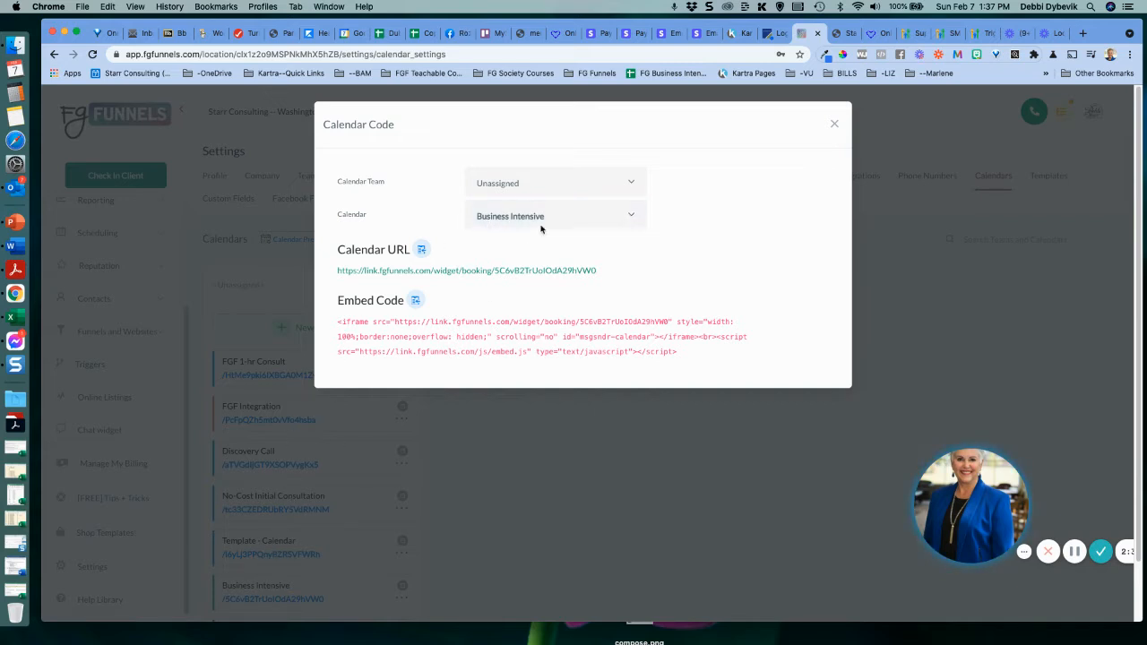
click(632, 217)
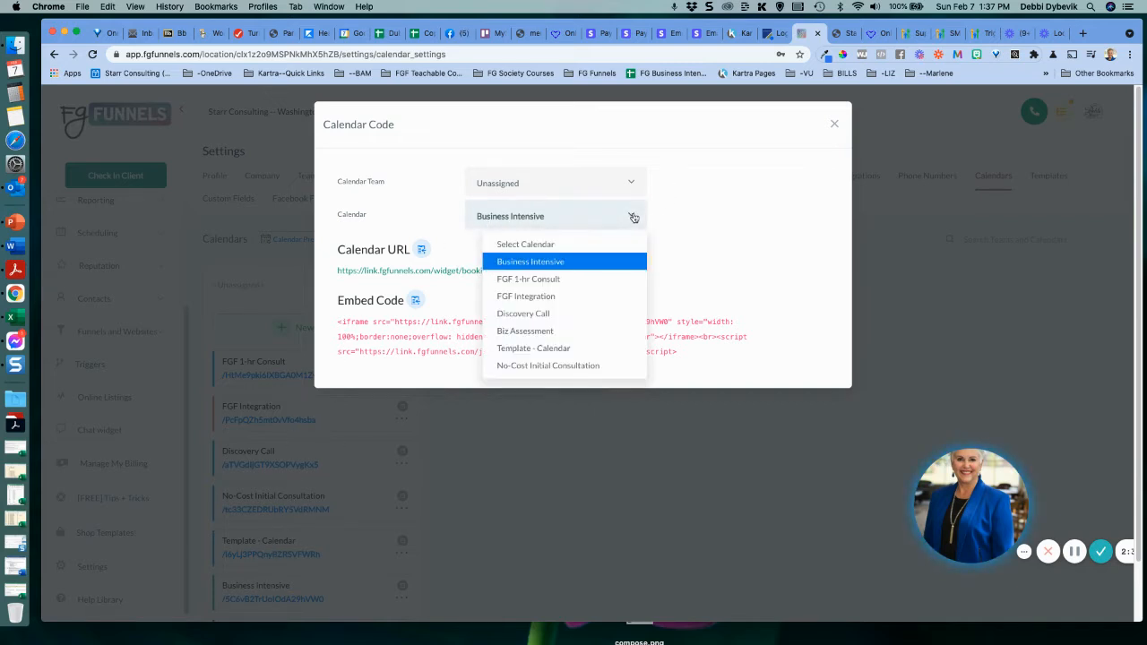
click(555, 280)
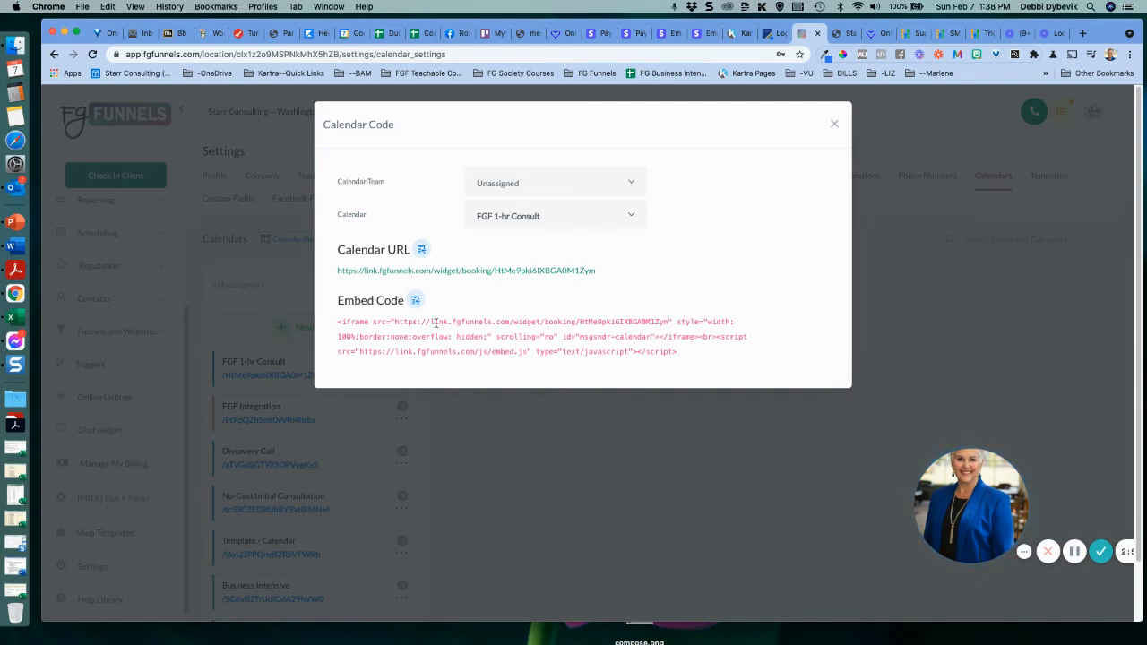
click(417, 304)
click(834, 123)
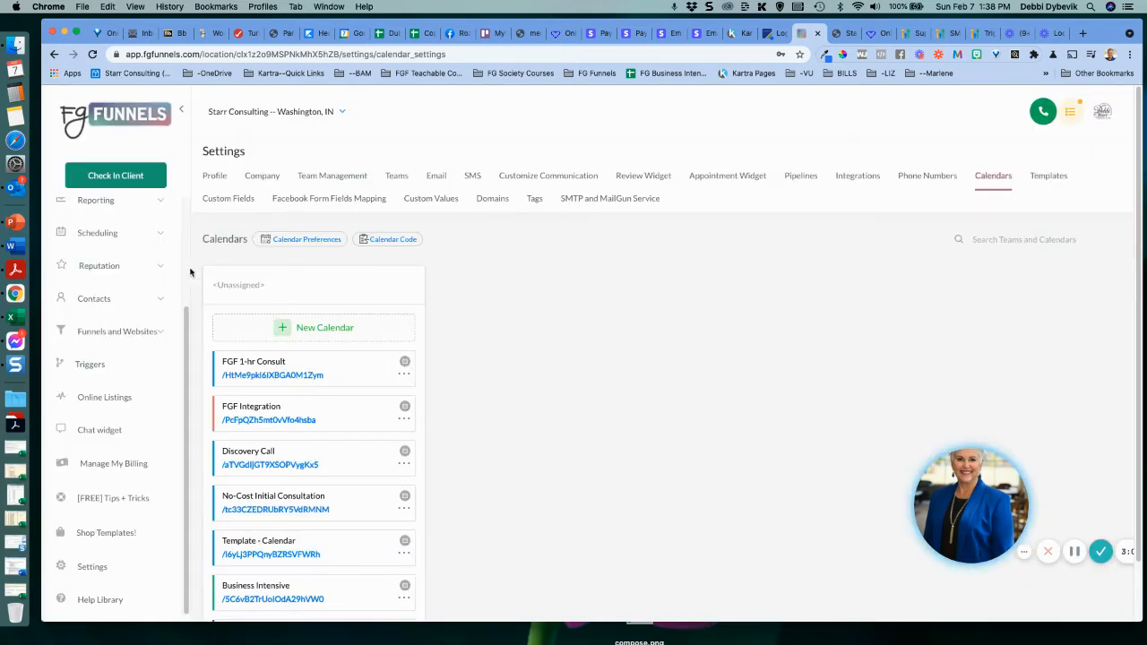
- Open the FGF 1-Hour Consultation $97 page of the -SC_CallDeb UPDATED funnel for editing
click(121, 333)
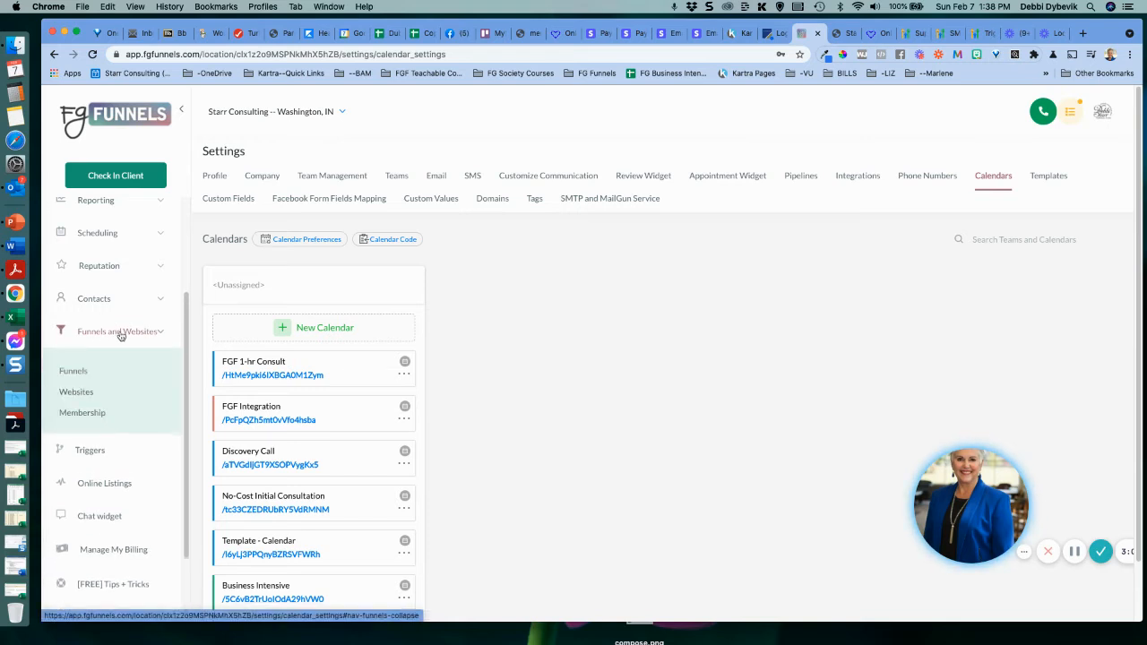
click(83, 373)
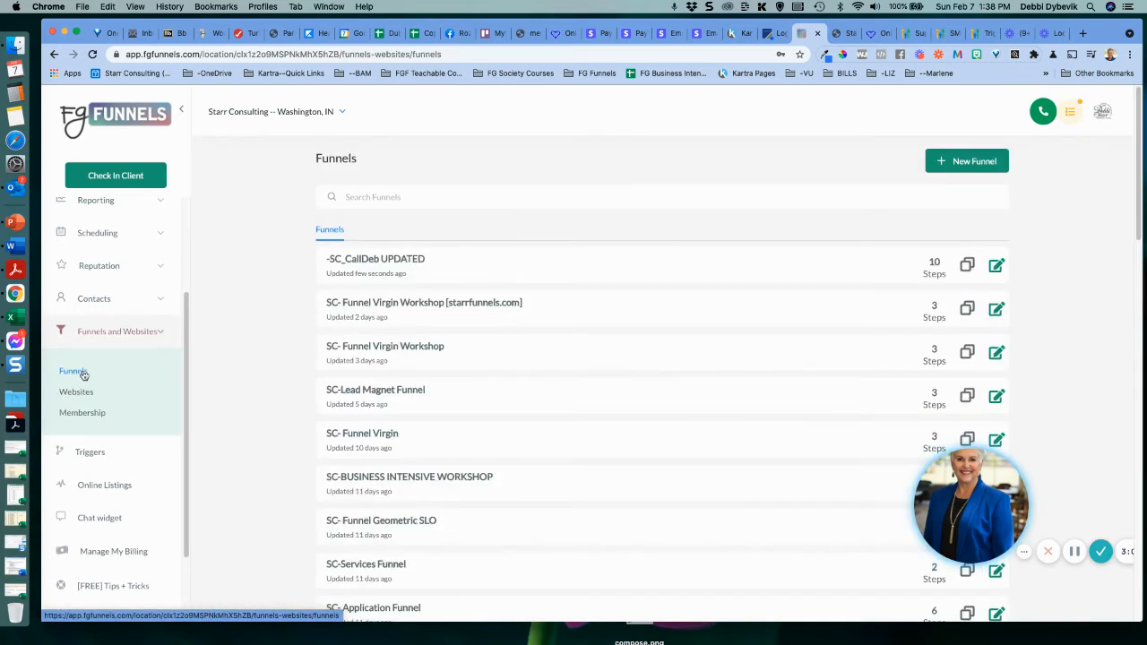
click(997, 267)
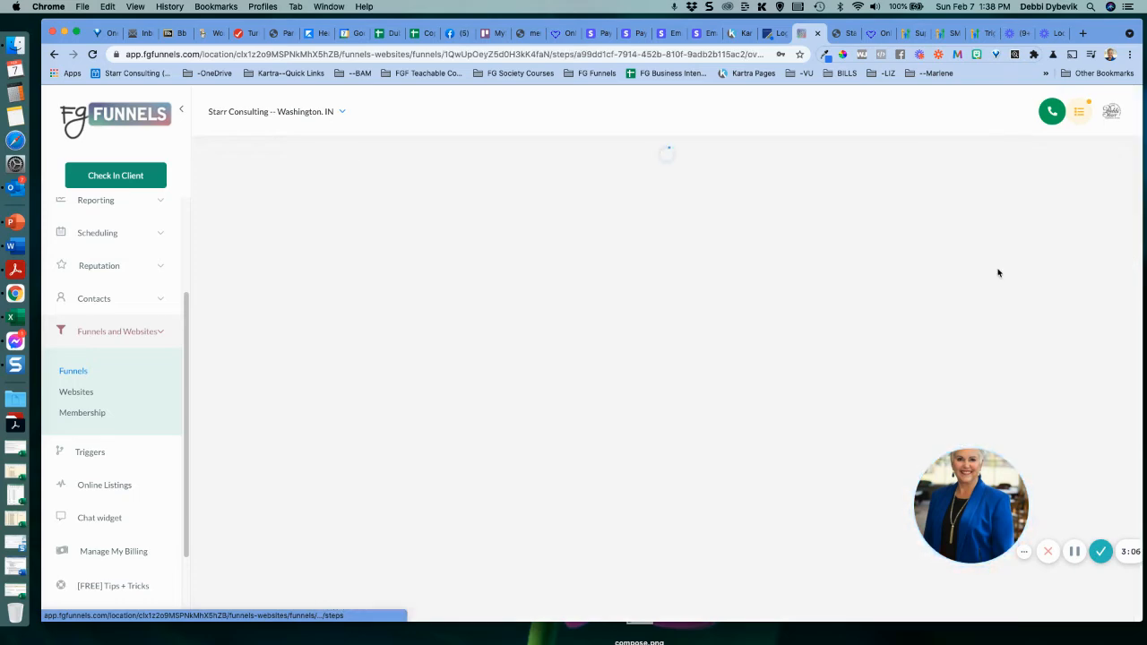
scroll(376, 445, down, 2)
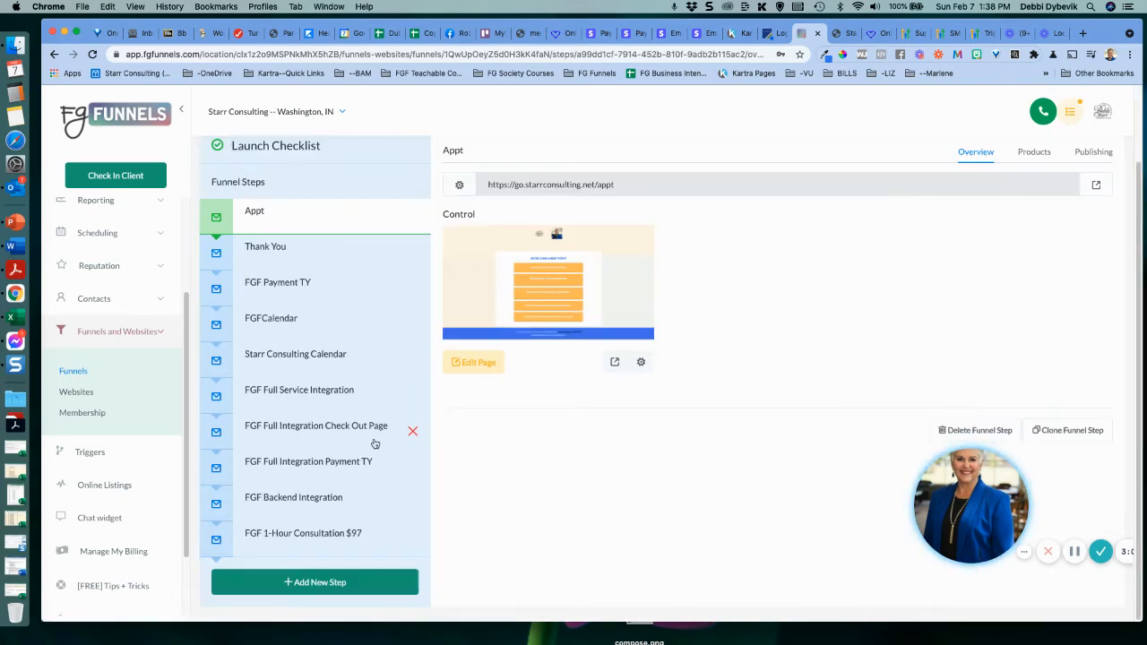
click(335, 535)
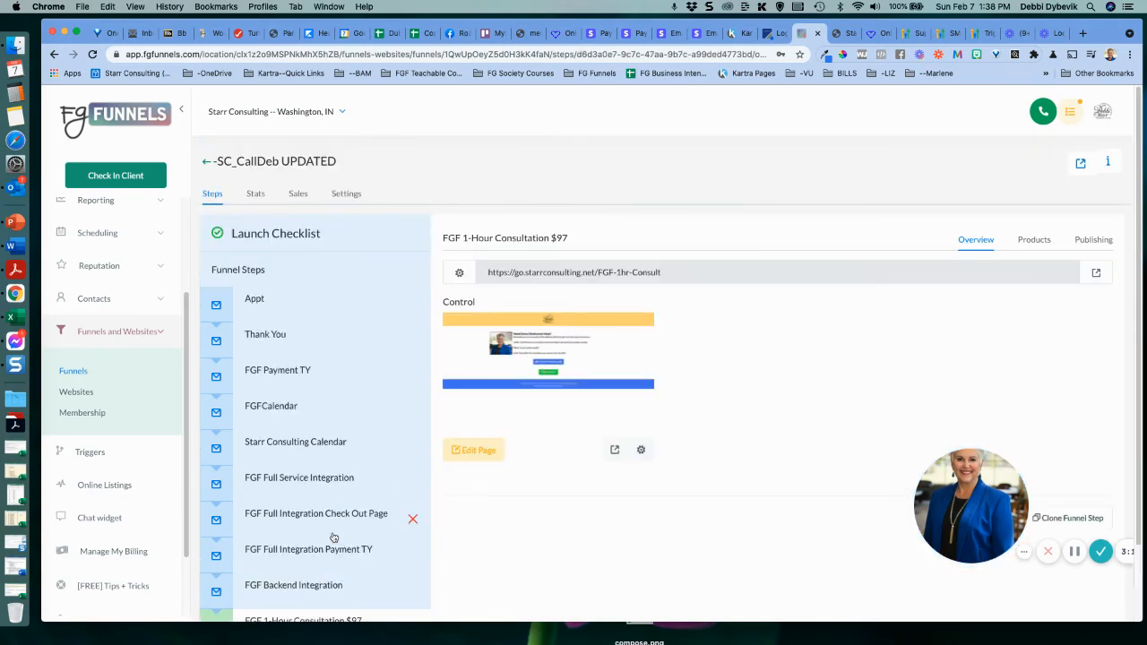
click(481, 451)
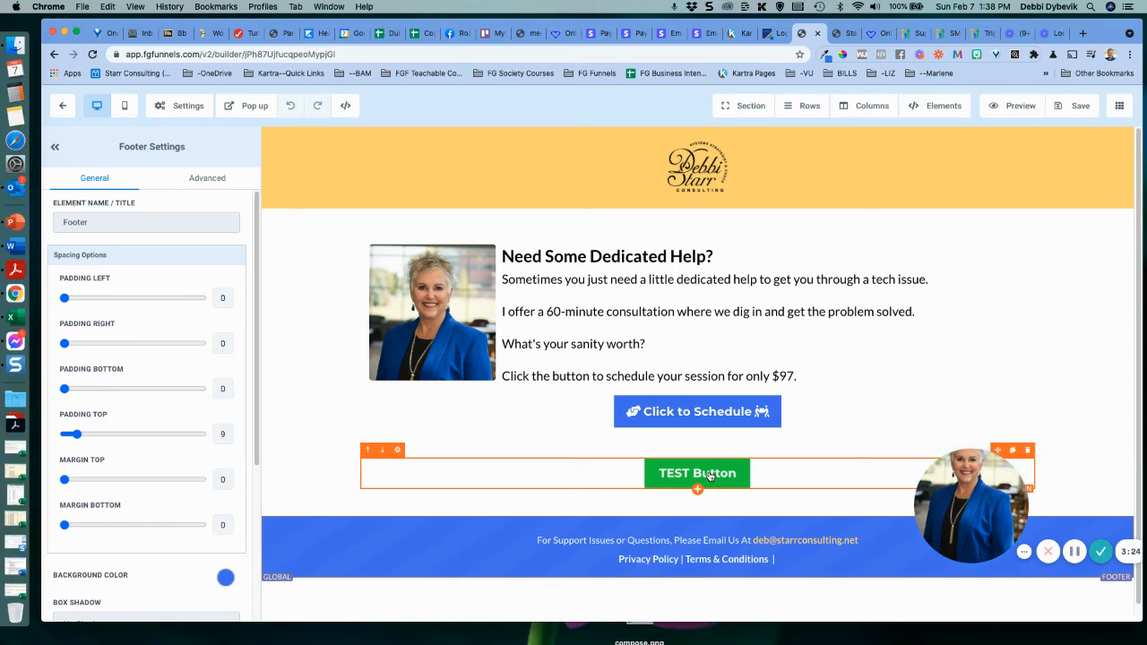
- Insert the copied calendar embed code into the popup's Custom HTML/Javascript element and save the page
click(710, 475)
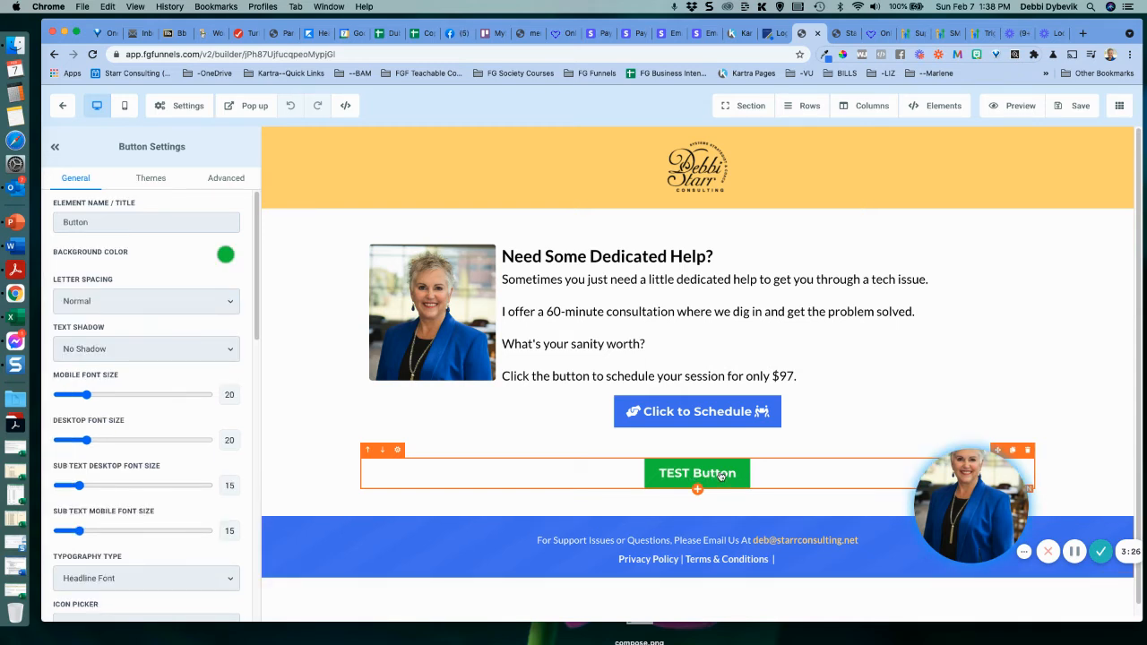
click(253, 108)
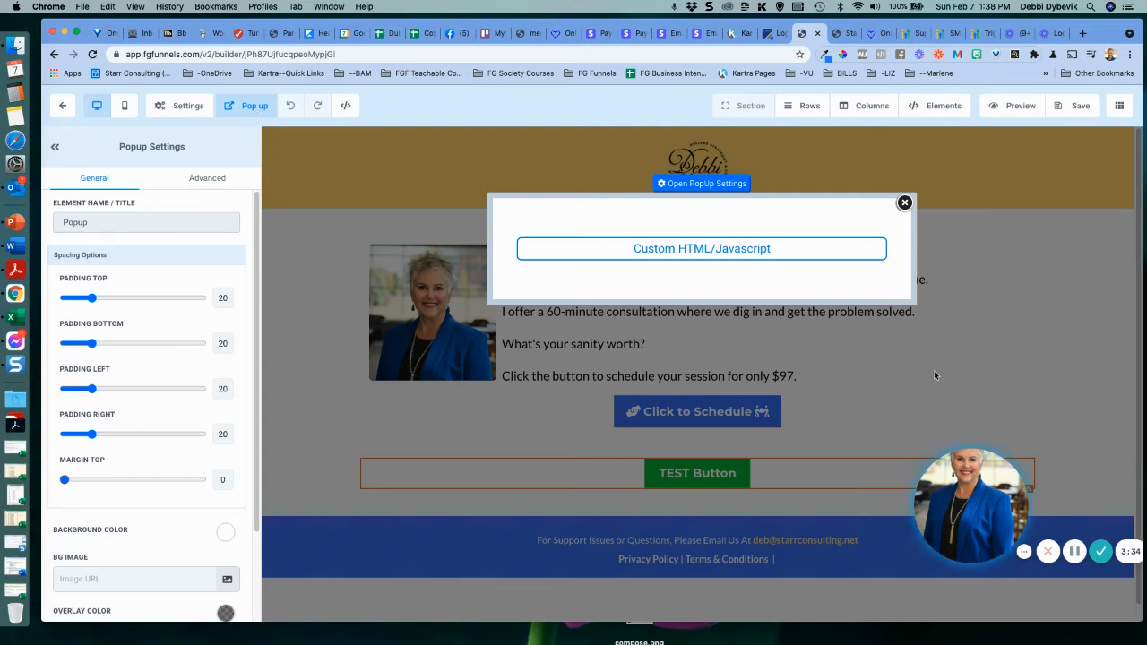
click(724, 250)
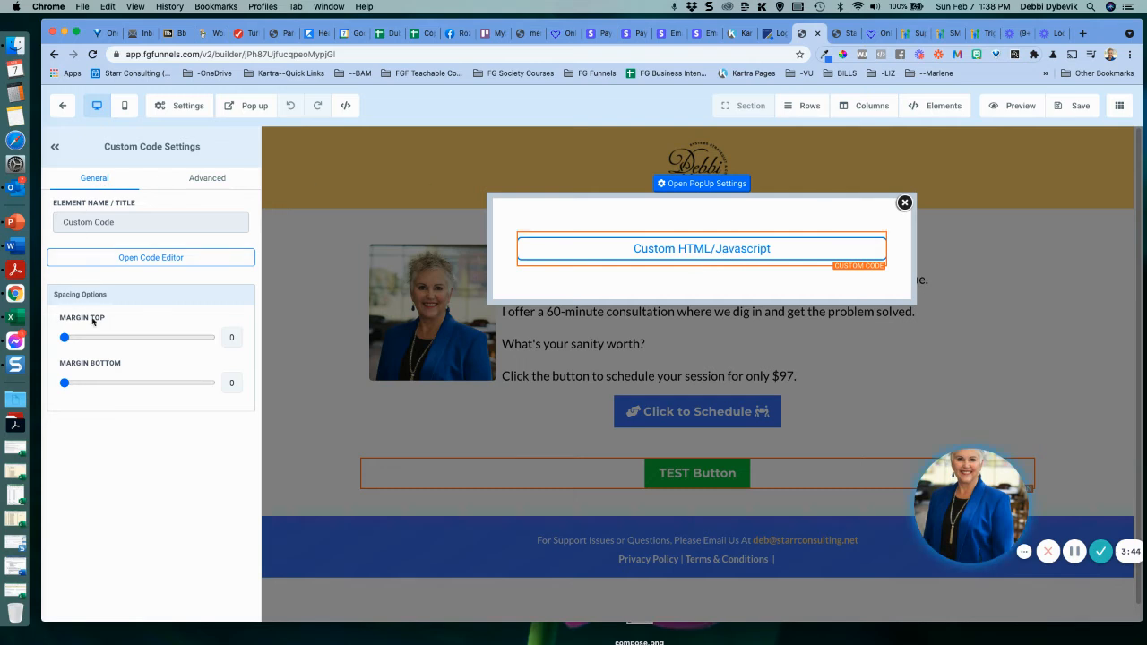
click(150, 259)
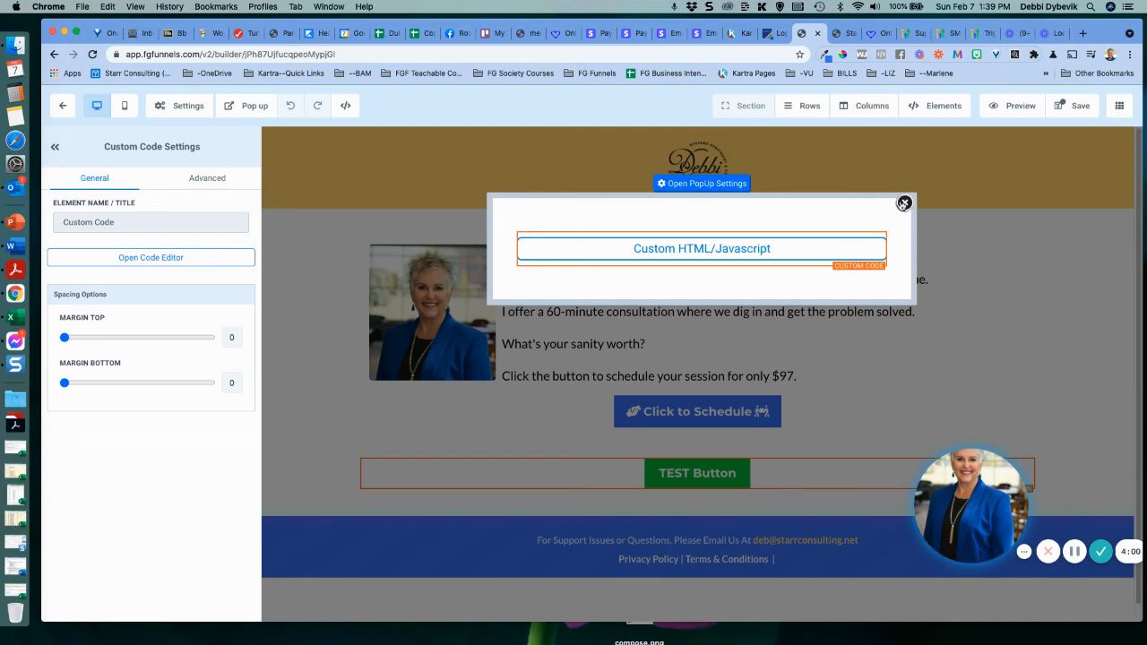
click(905, 203)
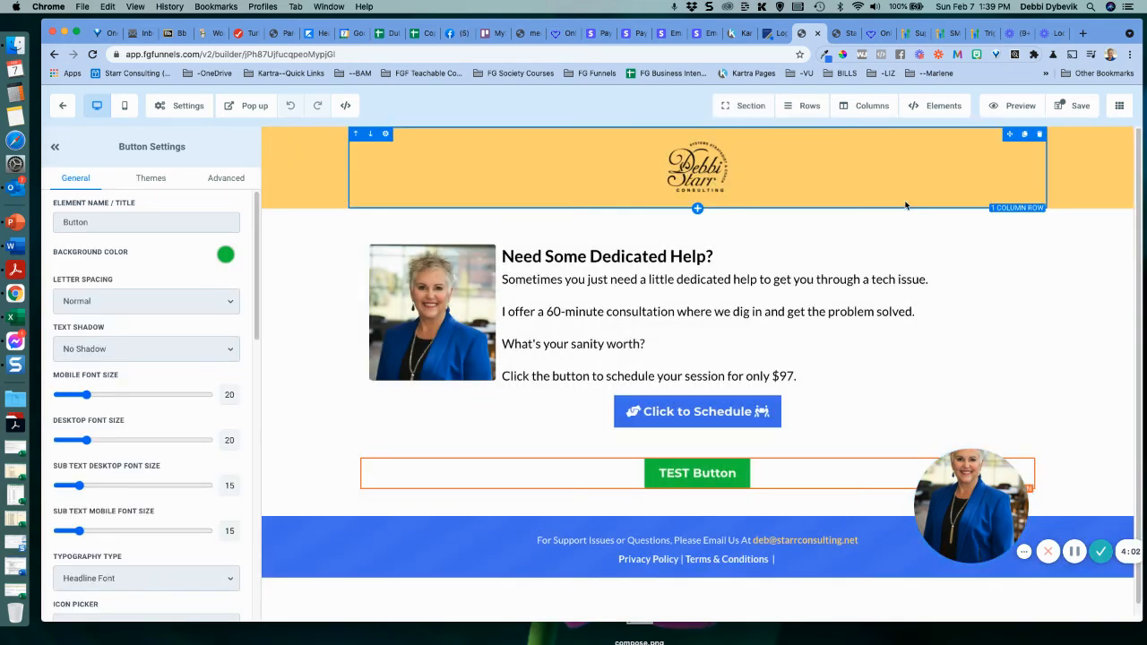
click(1086, 107)
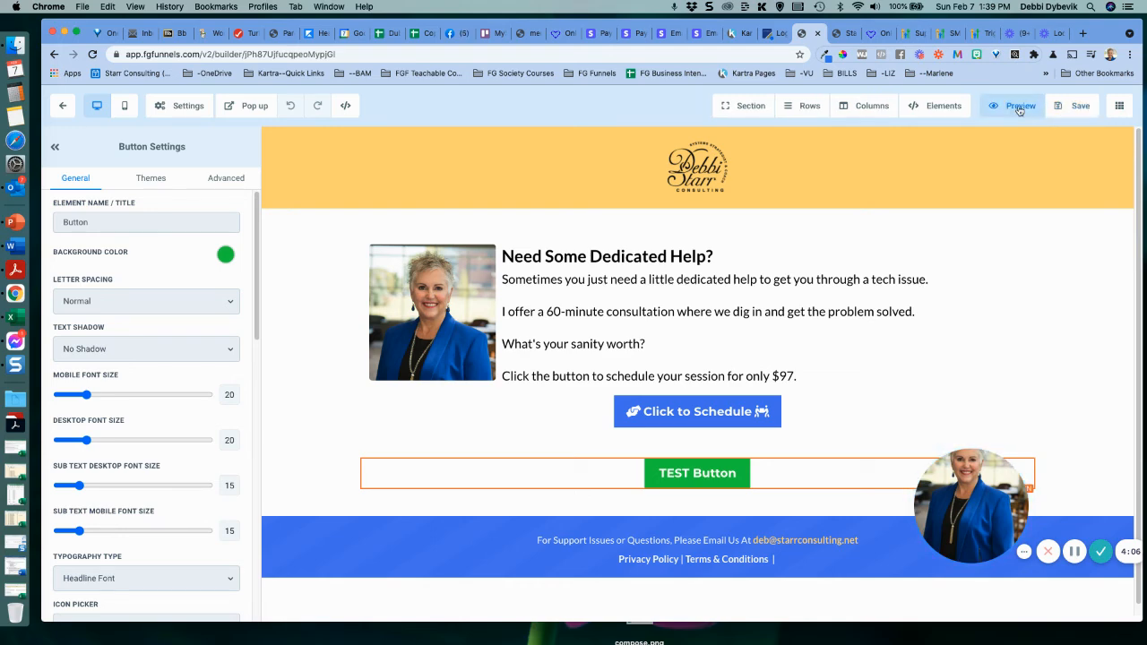
- Preview the page and test the TEST Button's popup by selecting the 11:00 AM slot on Mon, Feb 15, 2021, then close the popup
click(1019, 106)
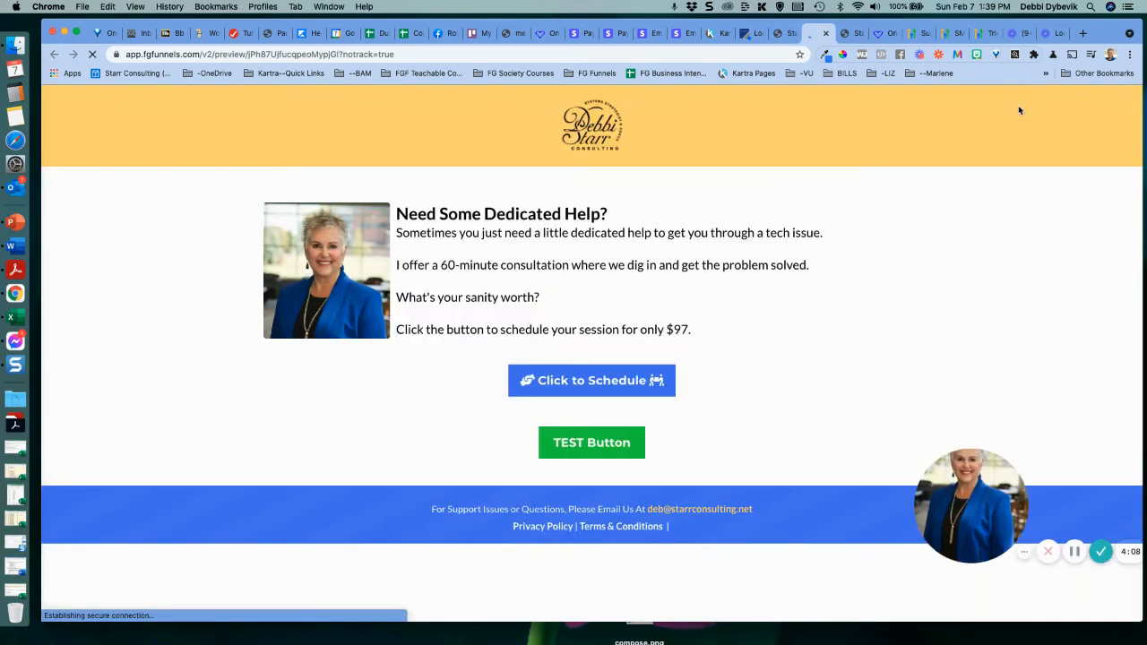
click(598, 442)
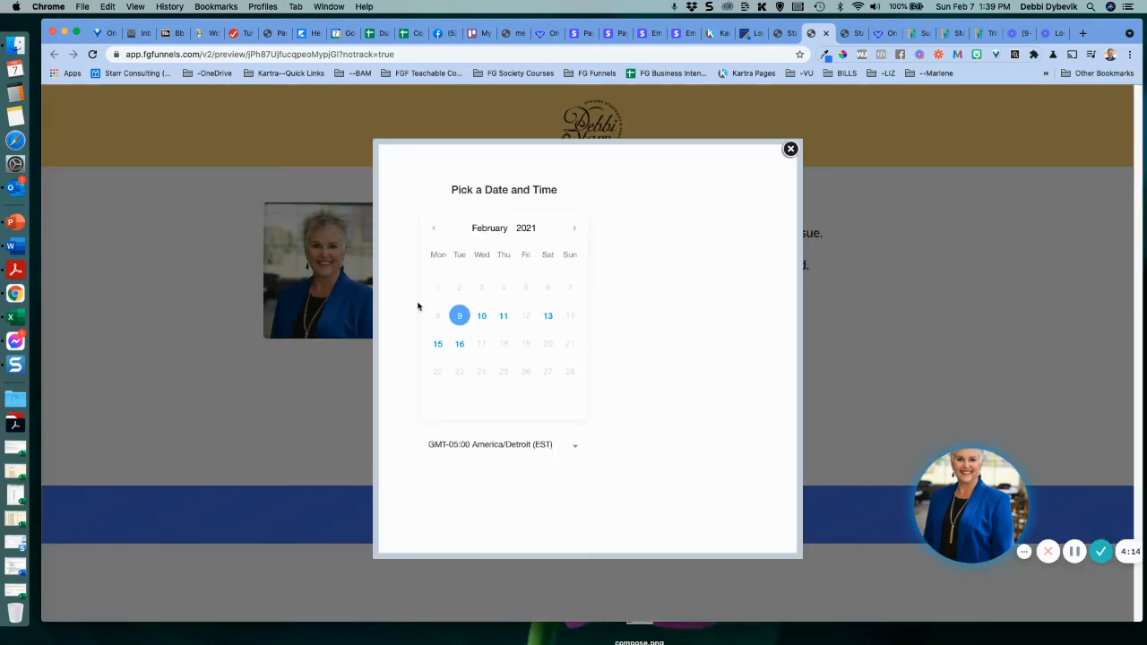
click(438, 345)
click(438, 350)
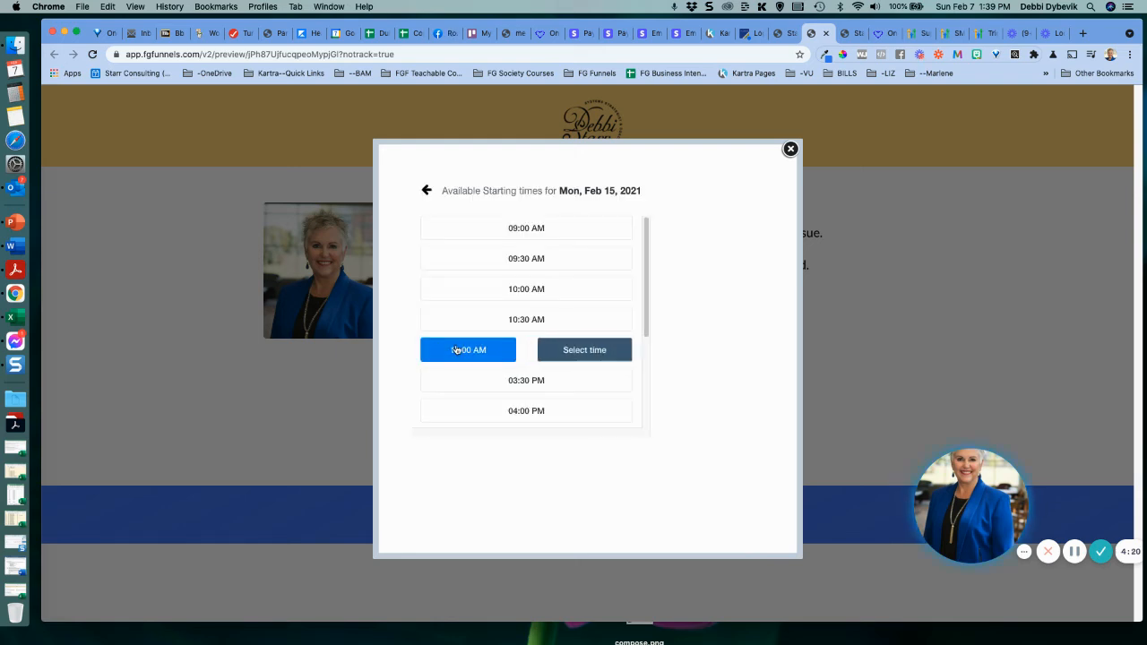
click(575, 350)
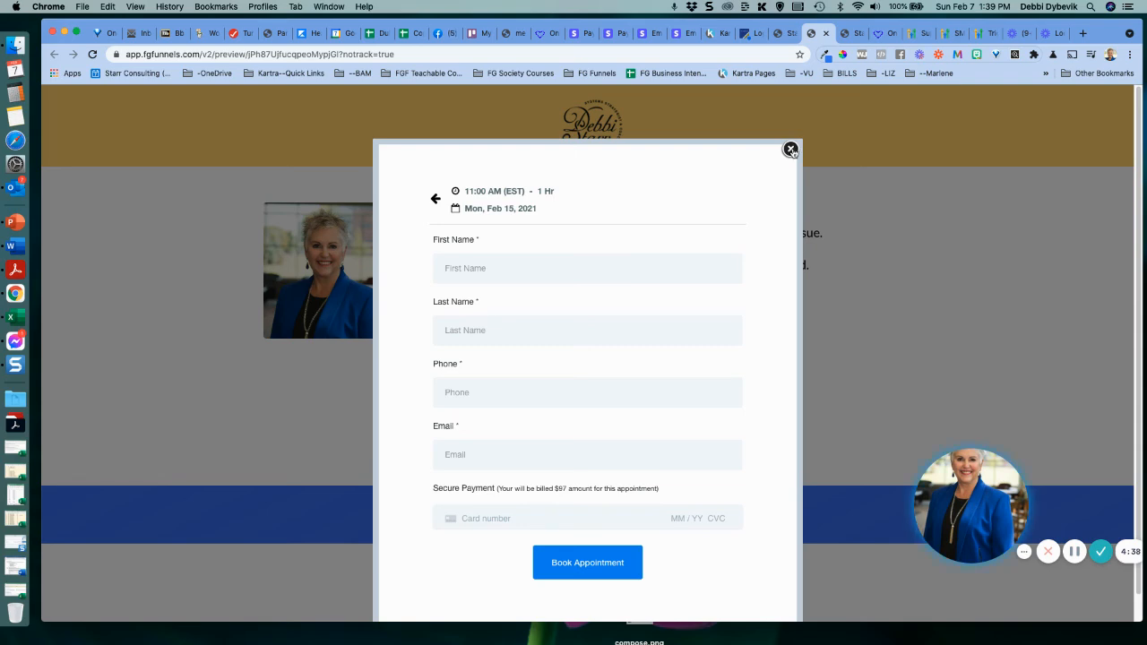
click(791, 150)
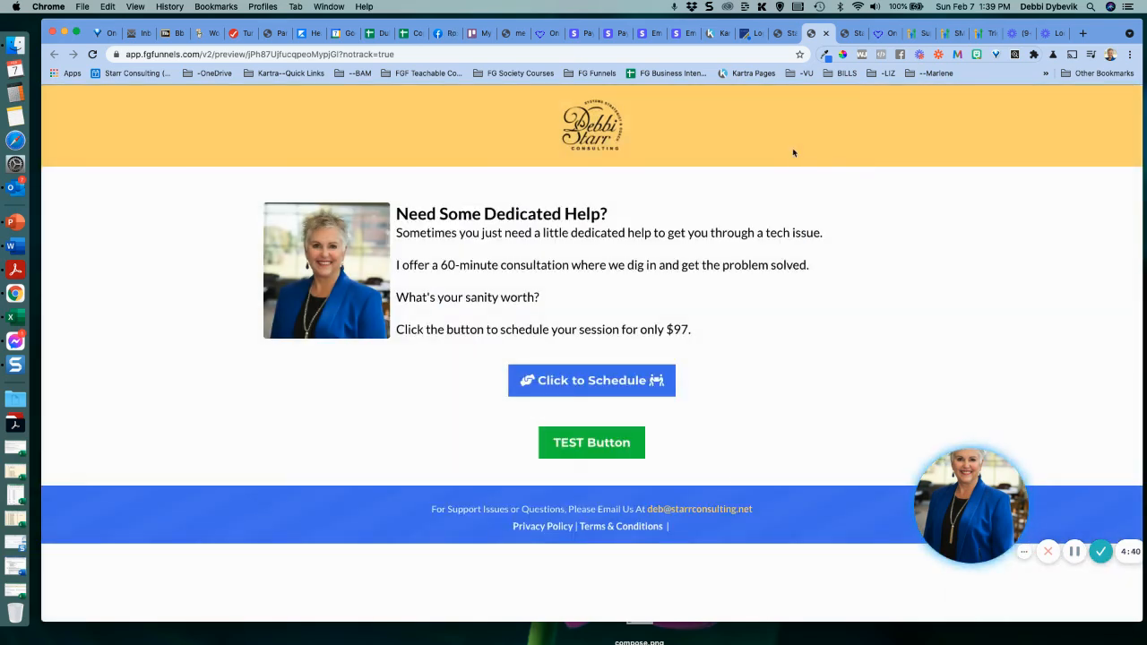
- Return to the page builder and review the TEST Button's link action and the embed code in the popup's custom code element
click(782, 34)
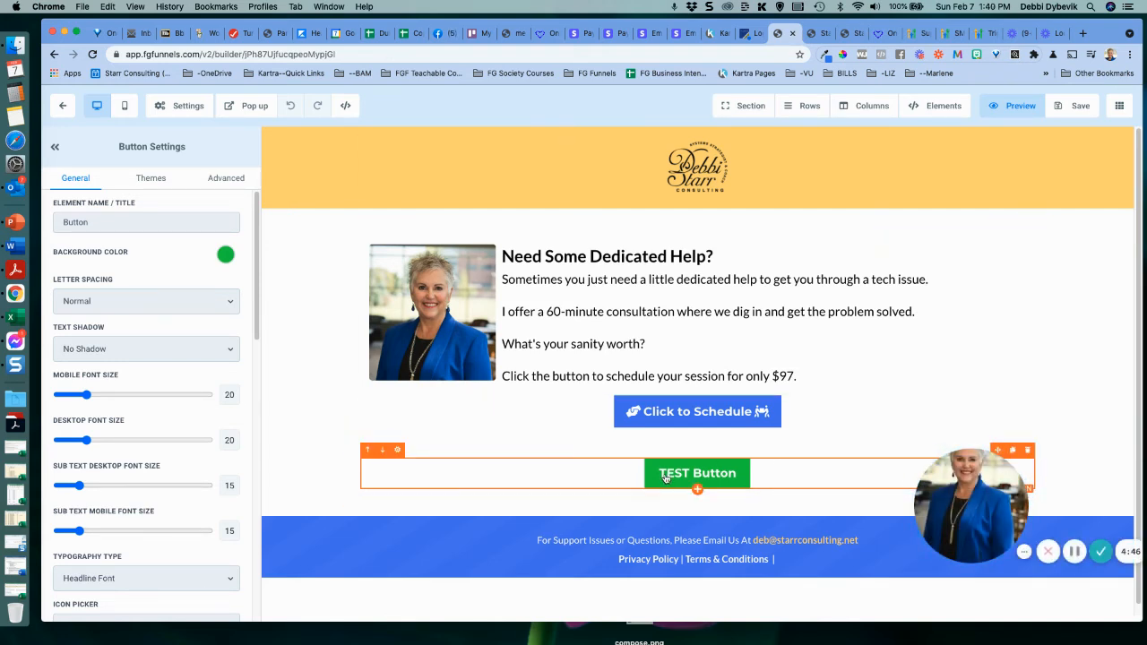
scroll(191, 506, down, 10)
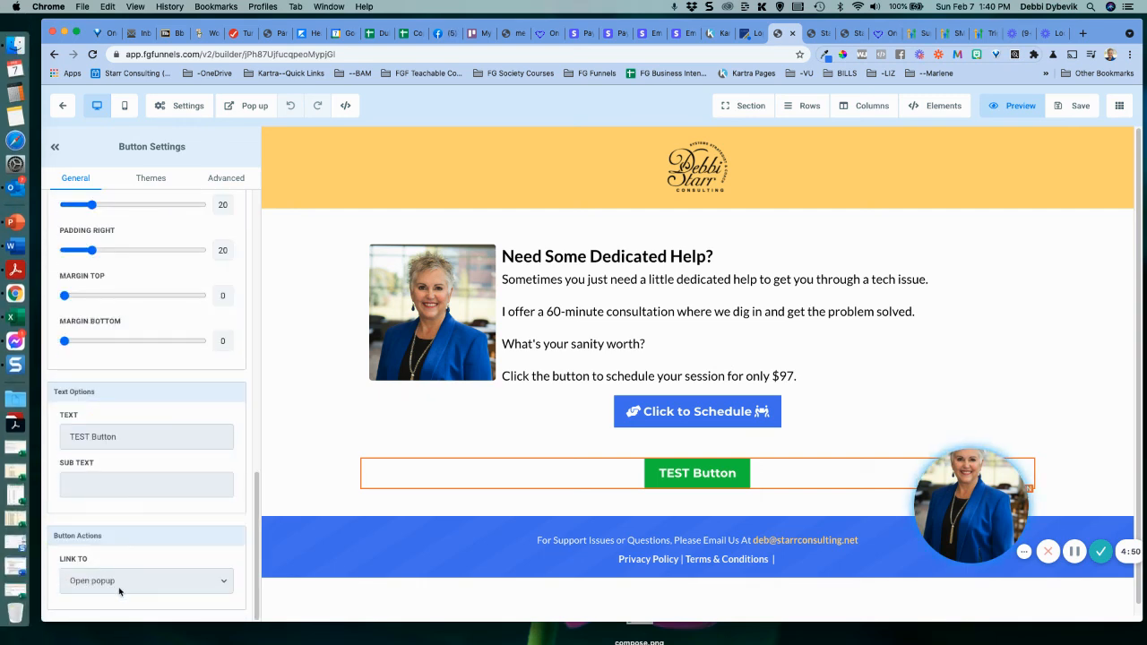
click(247, 109)
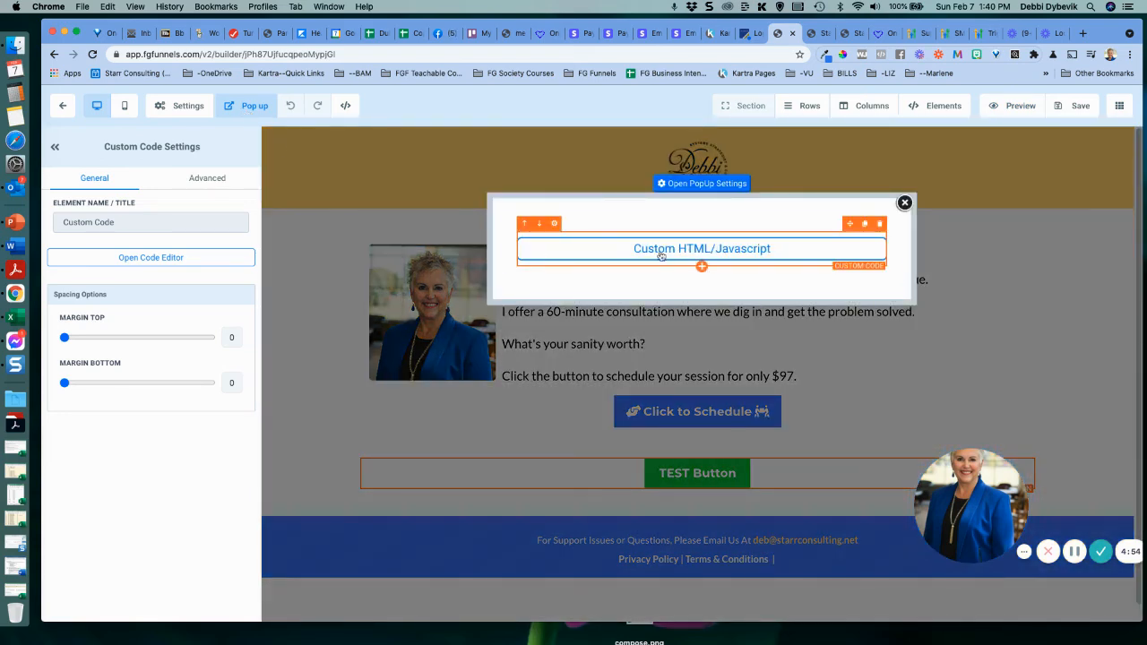
click(212, 258)
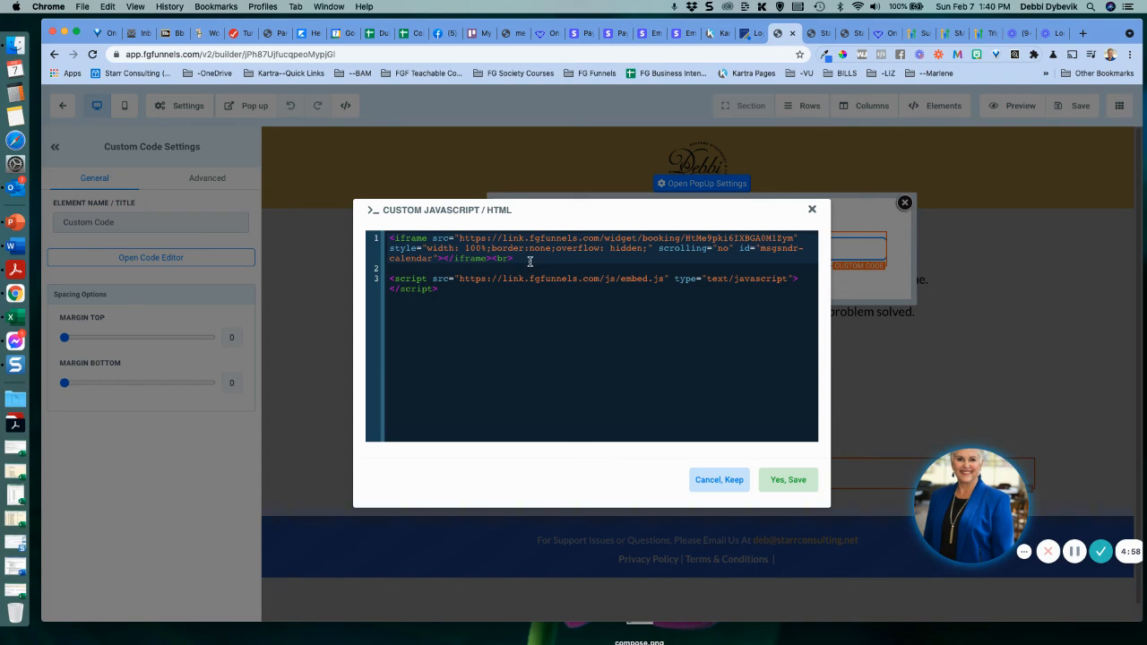
click(784, 482)
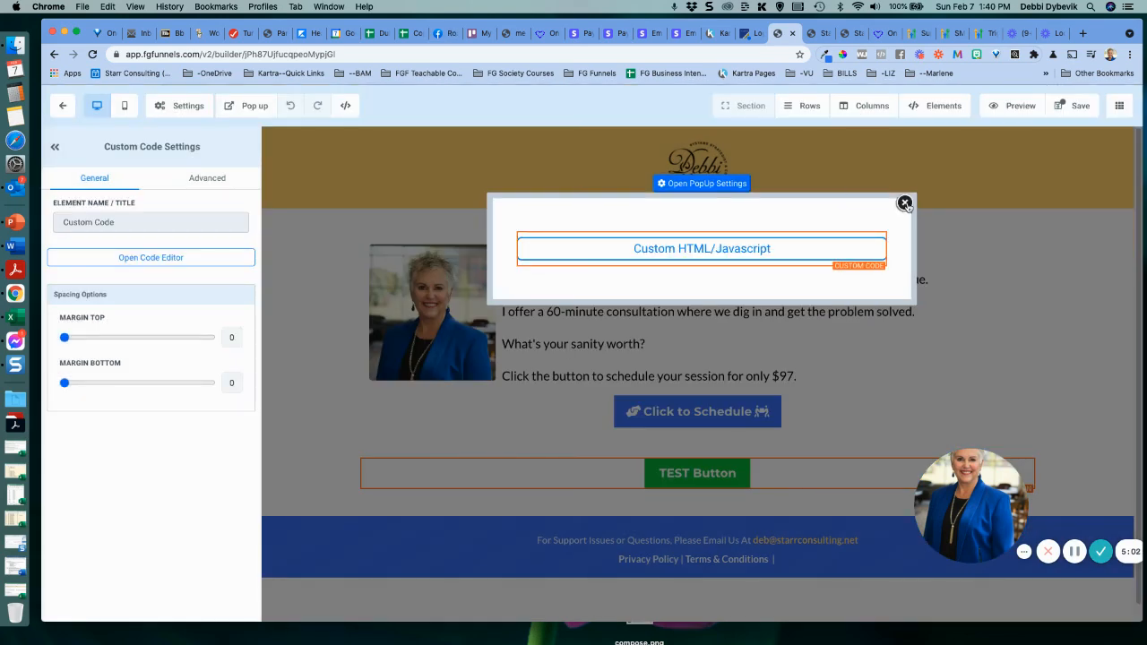
click(905, 204)
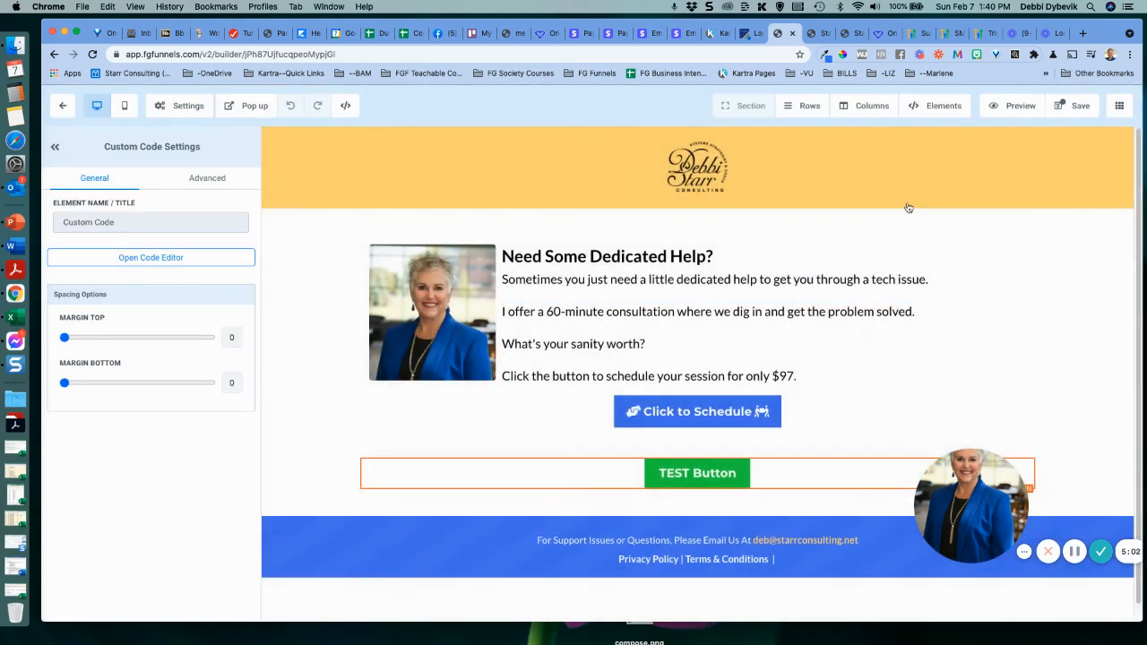